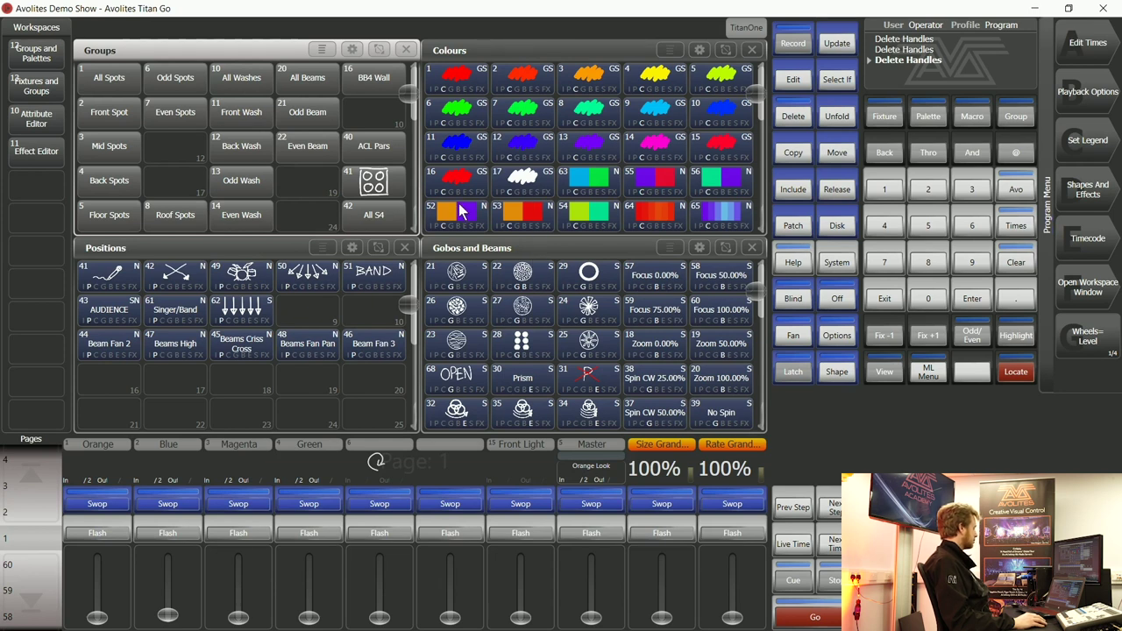
Open the Macros workspace window, browsing the list of available windows and filtering it by "mac".
click(595, 248)
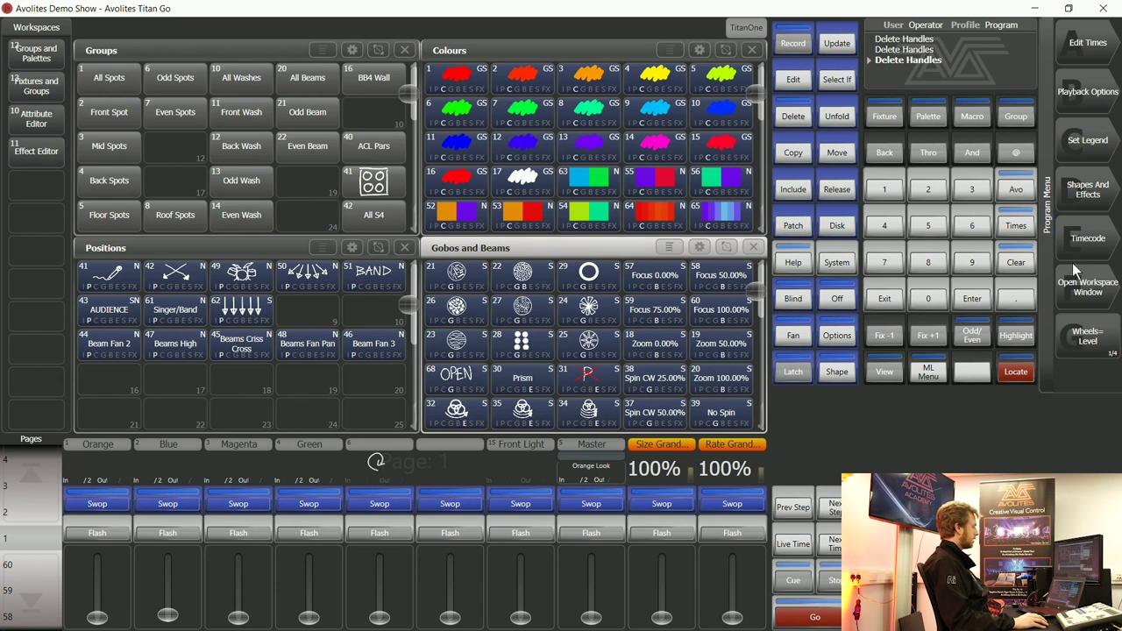
click(1096, 300)
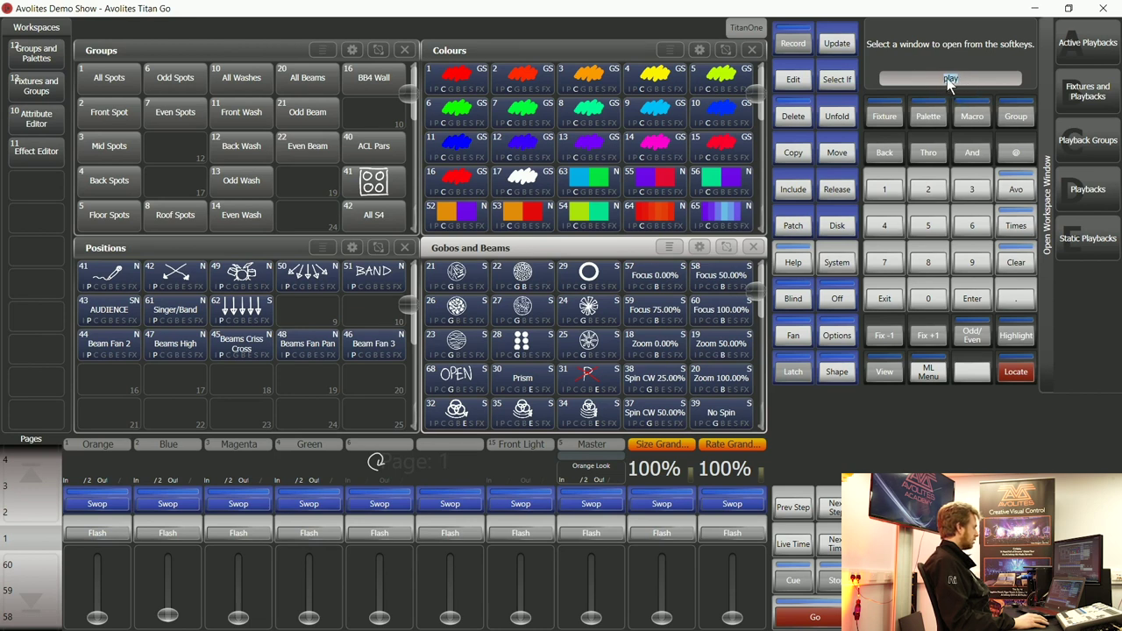
key(BackSpace)
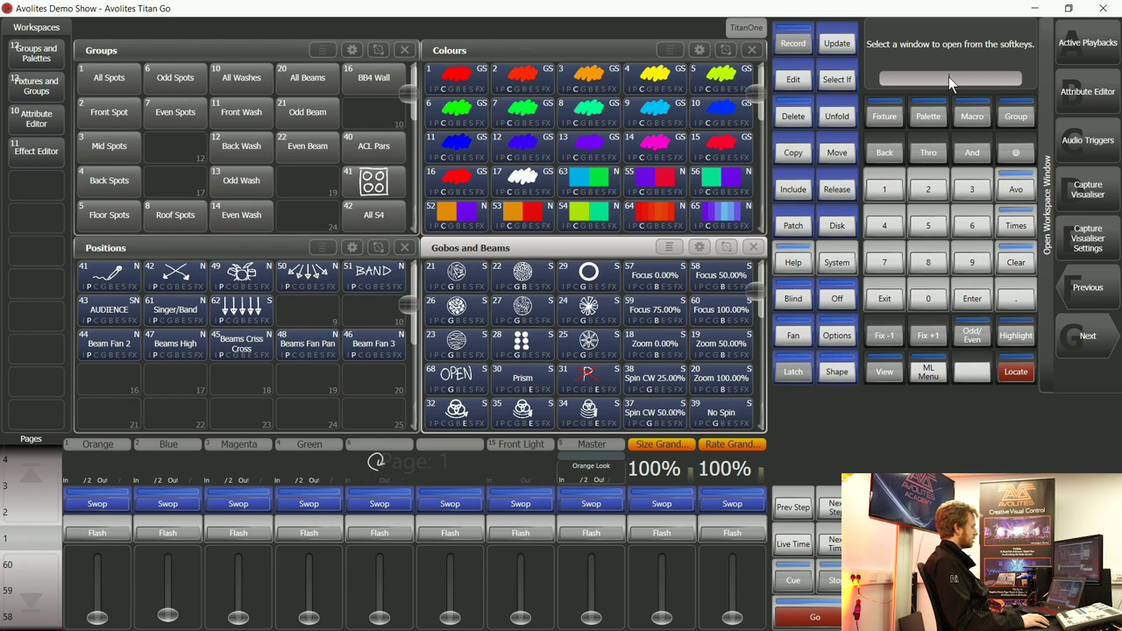
click(1098, 290)
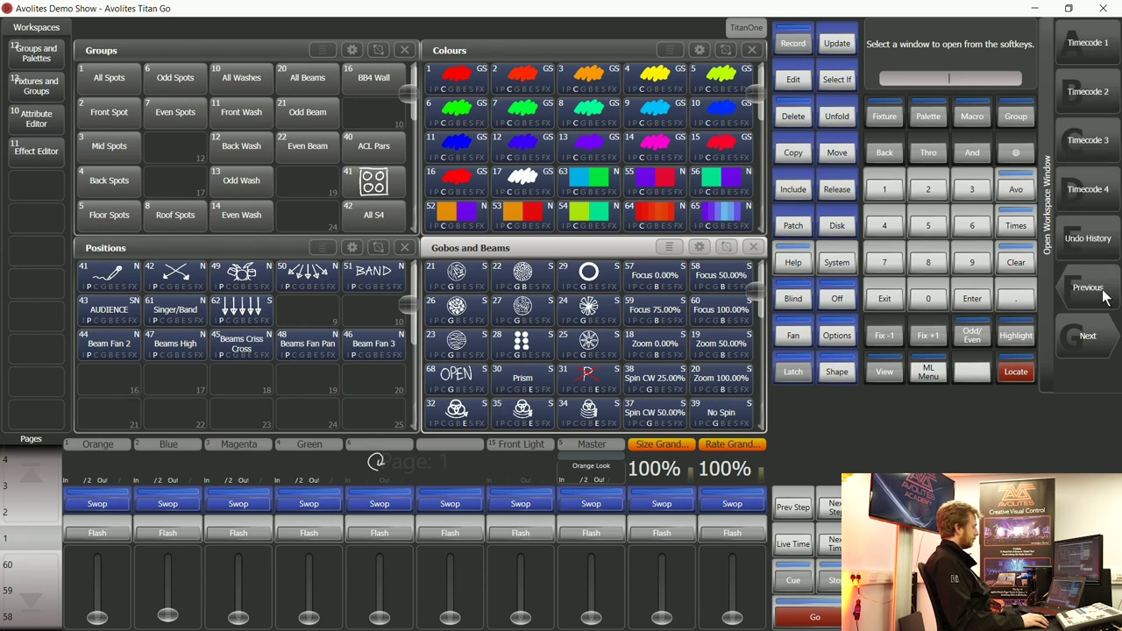
click(1102, 296)
click(1103, 295)
click(1101, 295)
click(1097, 298)
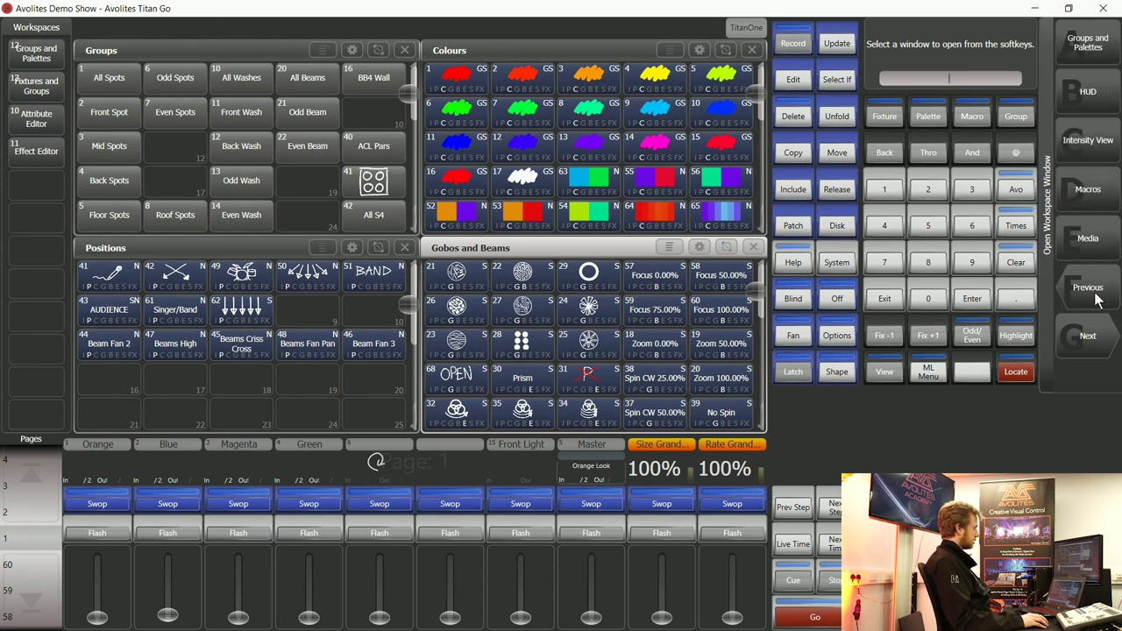
click(1097, 298)
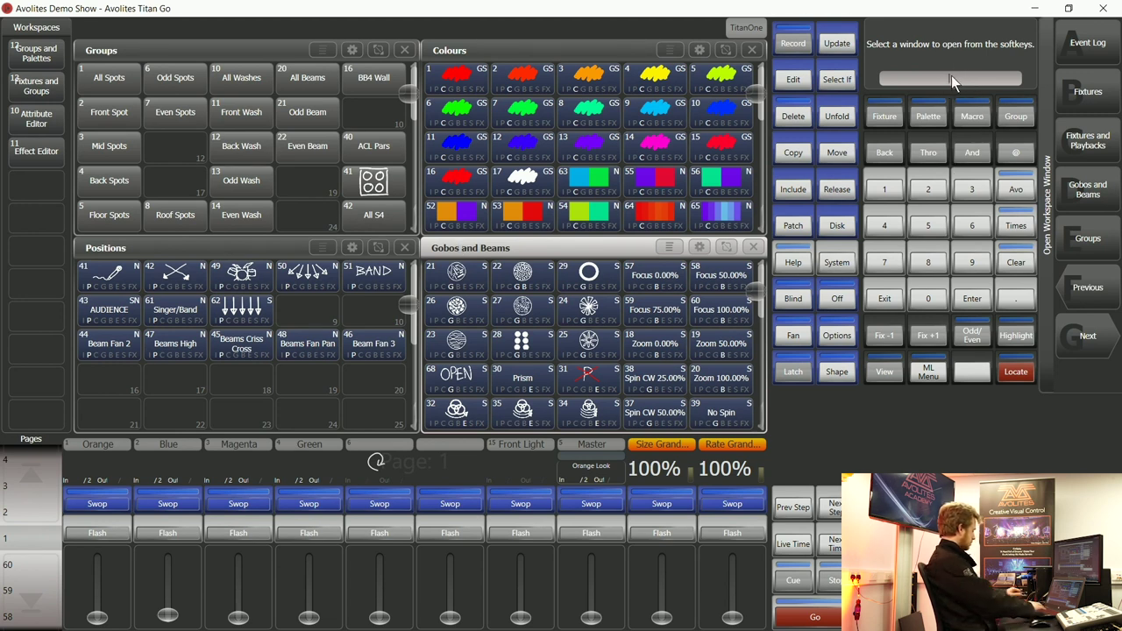
text(mac)
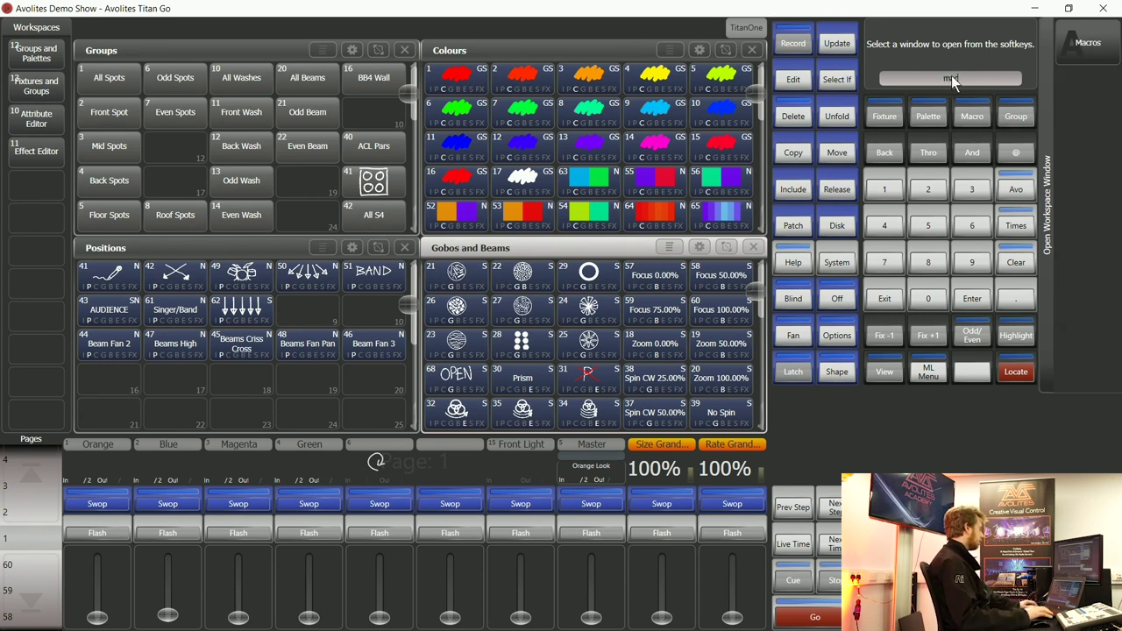
click(1087, 44)
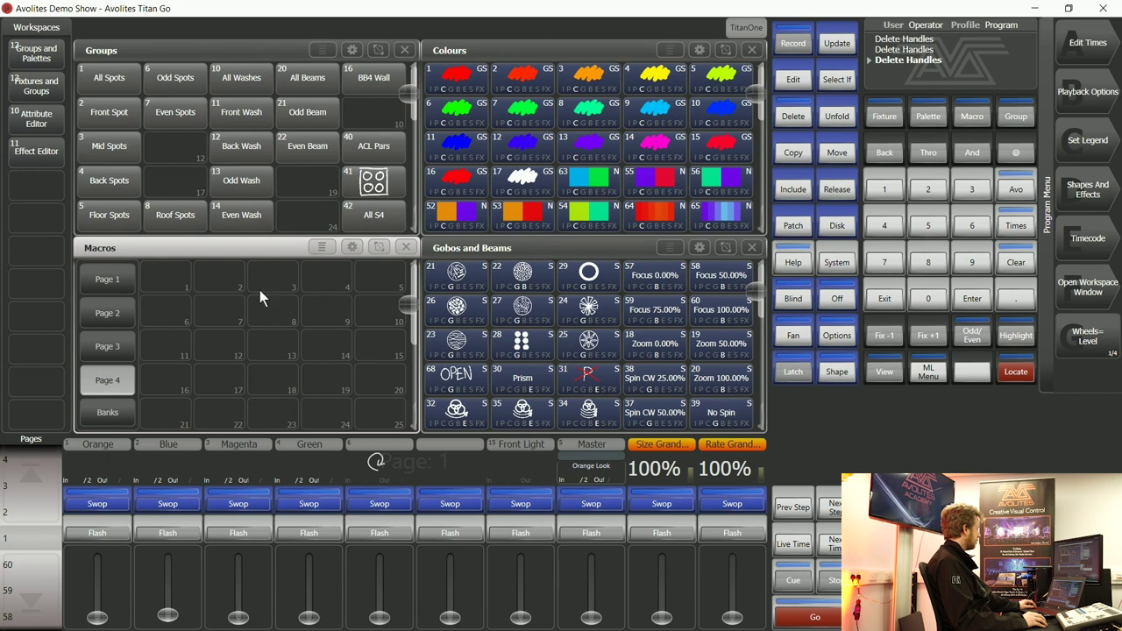
Reshape the Macros window into a smaller window overlapping the centre of the four palette windows, with Edit All Windows off and Resize Neighbours on.
click(379, 249)
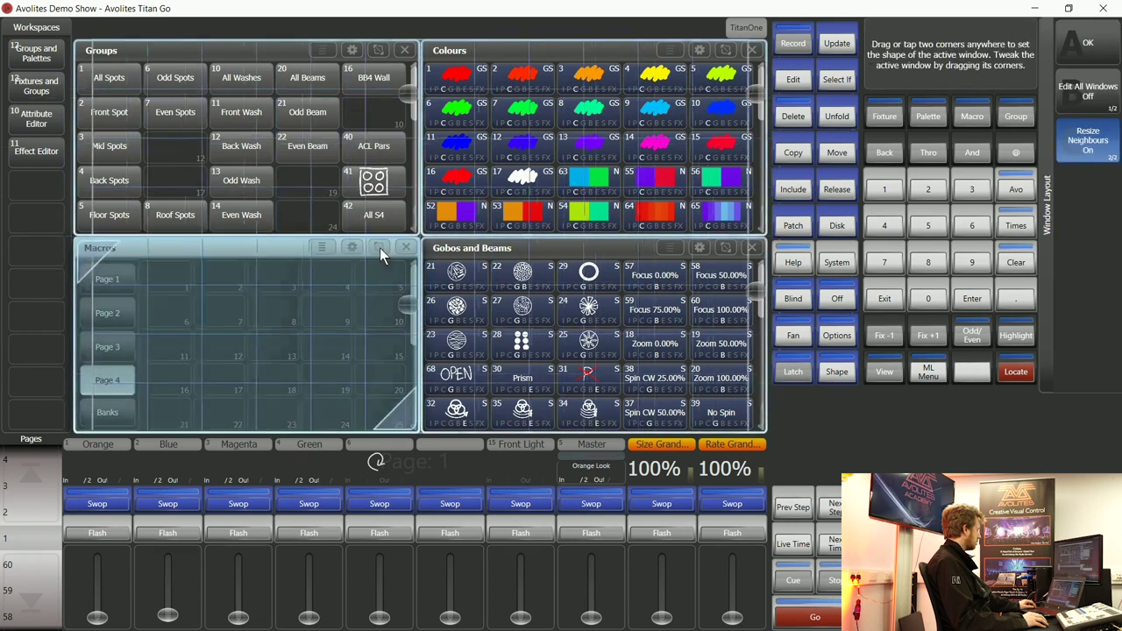
click(1096, 102)
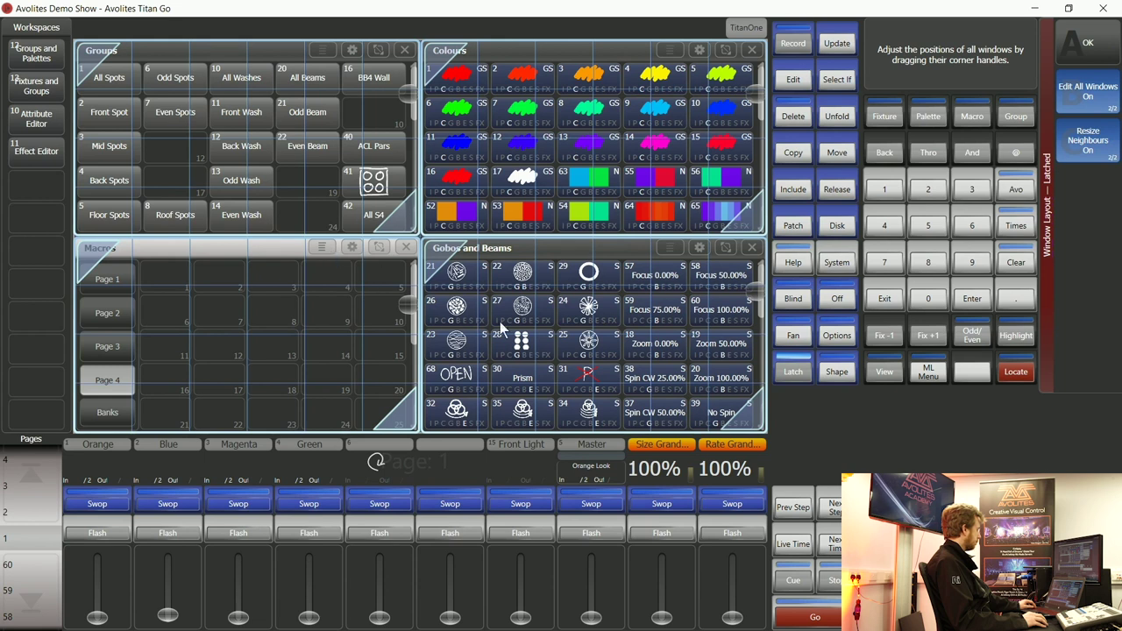
click(1107, 154)
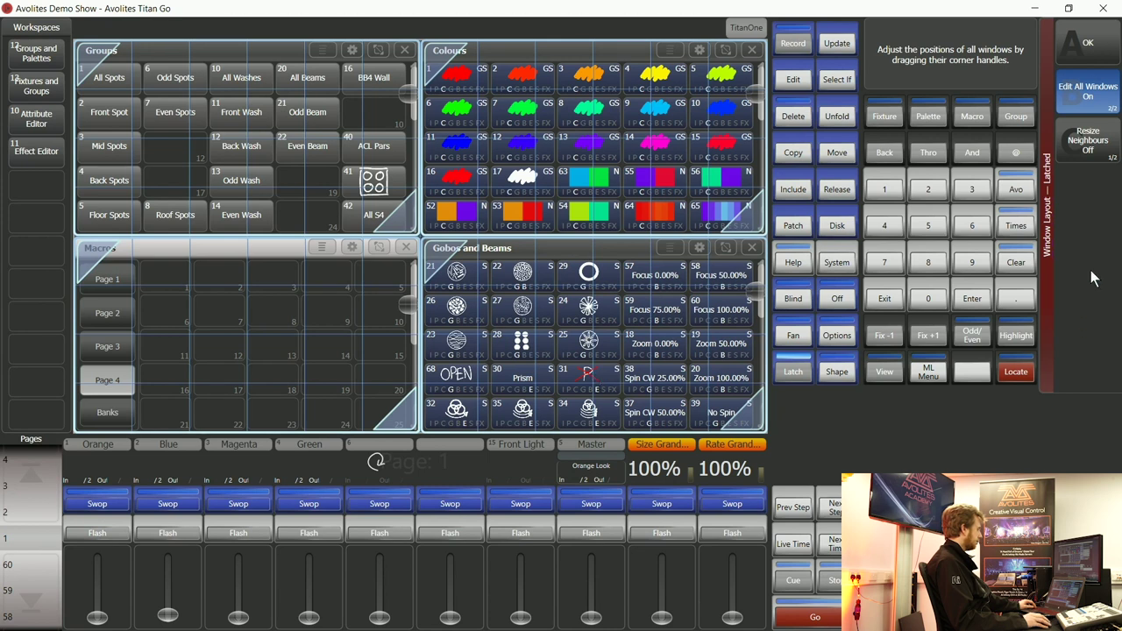
click(1105, 101)
click(1093, 153)
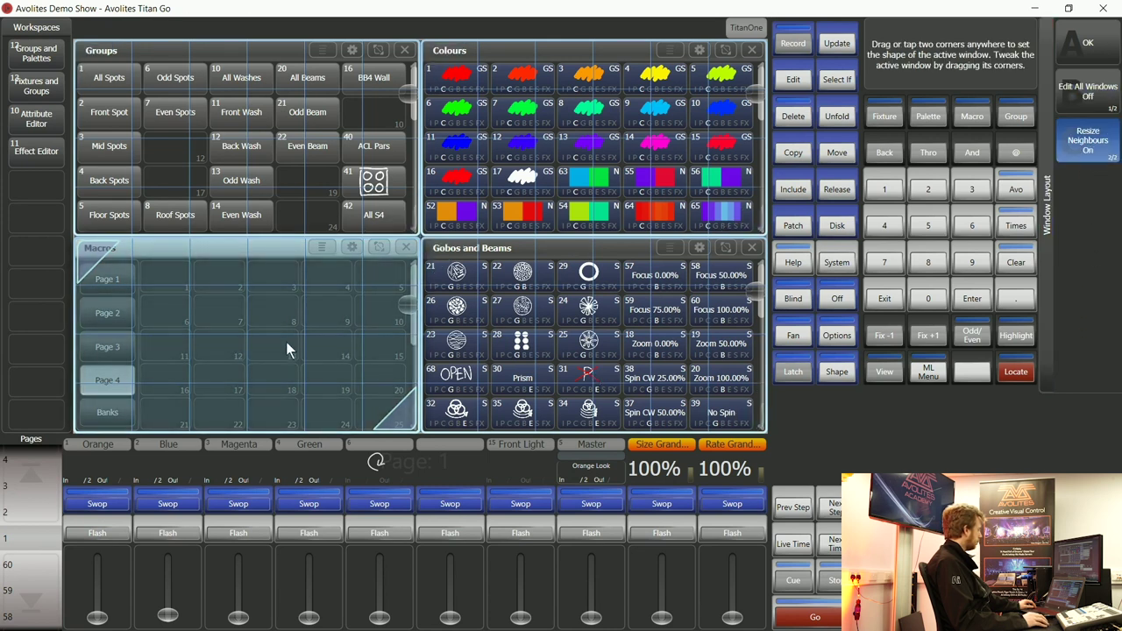
drag(309, 163, 580, 294)
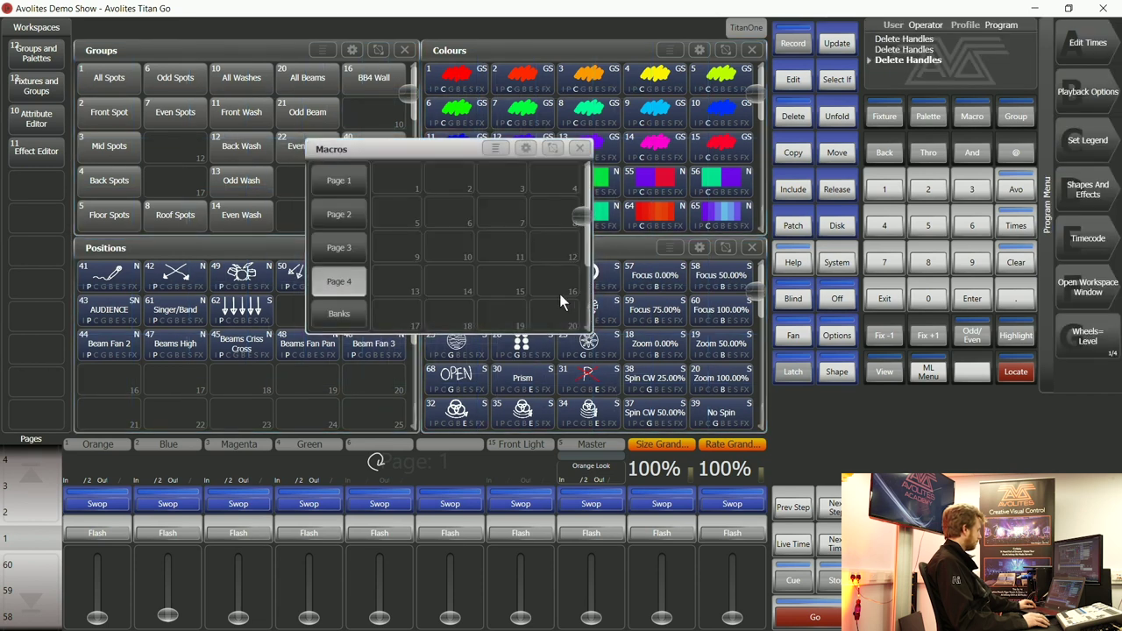
Record the layout as a workspace named "with macro" in the first empty slot, and recall it after switching to Groups and Palettes.
click(33, 187)
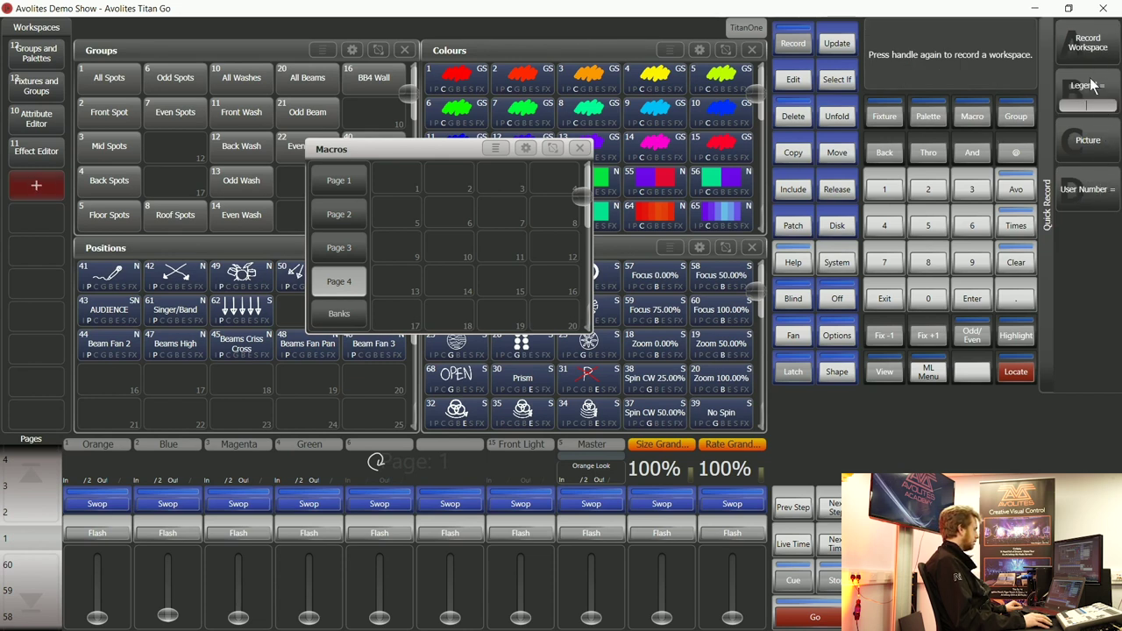
text(will)
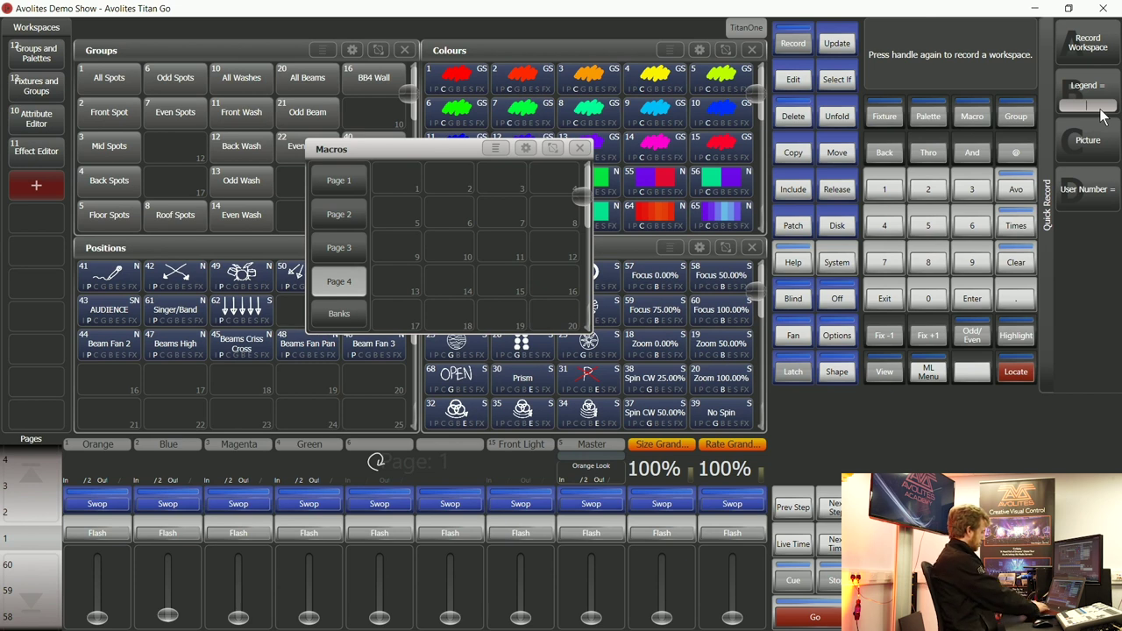
key(BackSpace)
key(BackSpace)
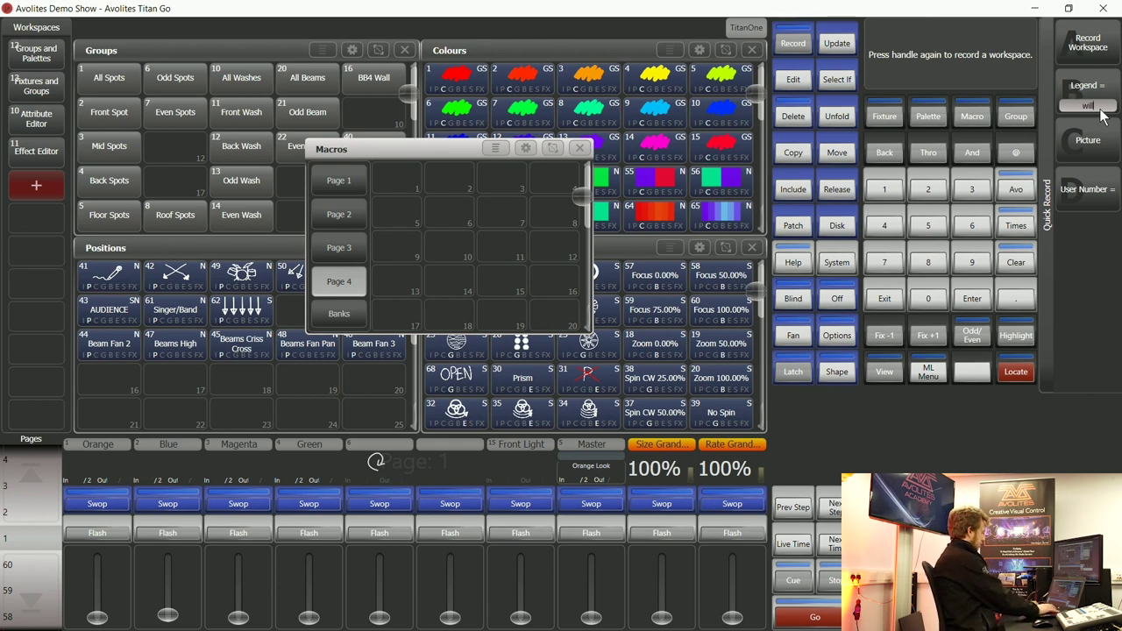
text(th)
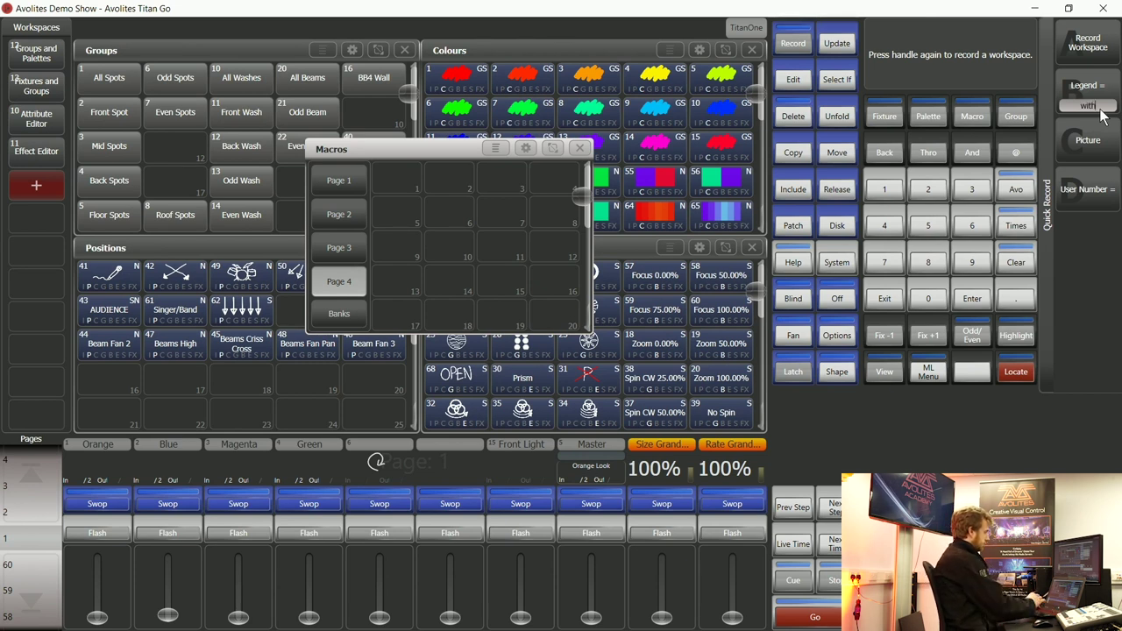
text( mac)
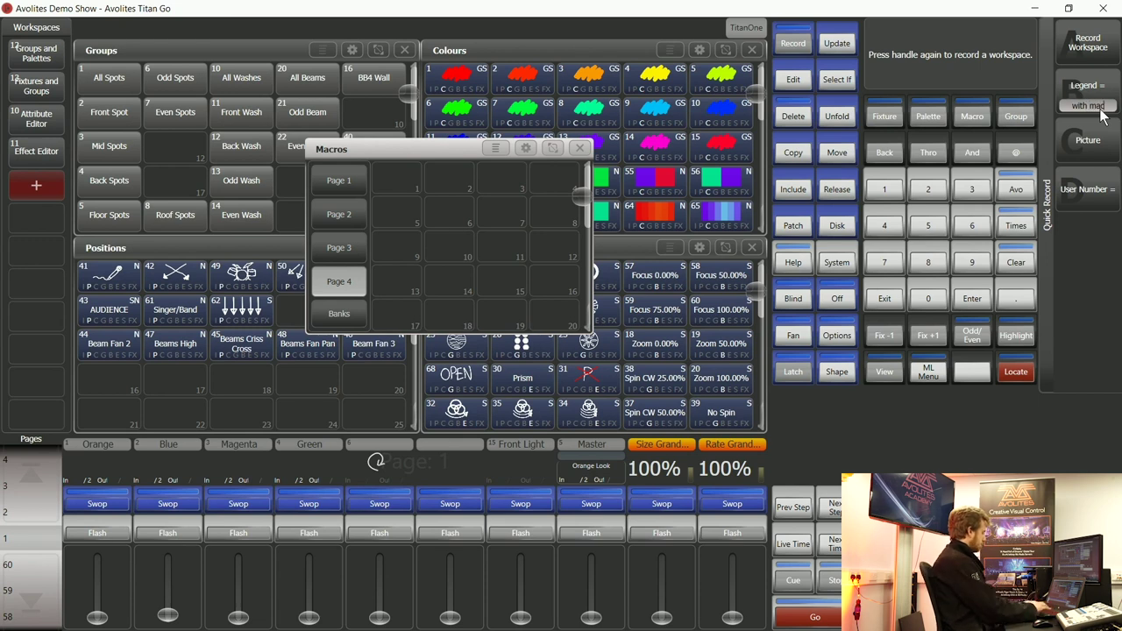
text(ro)
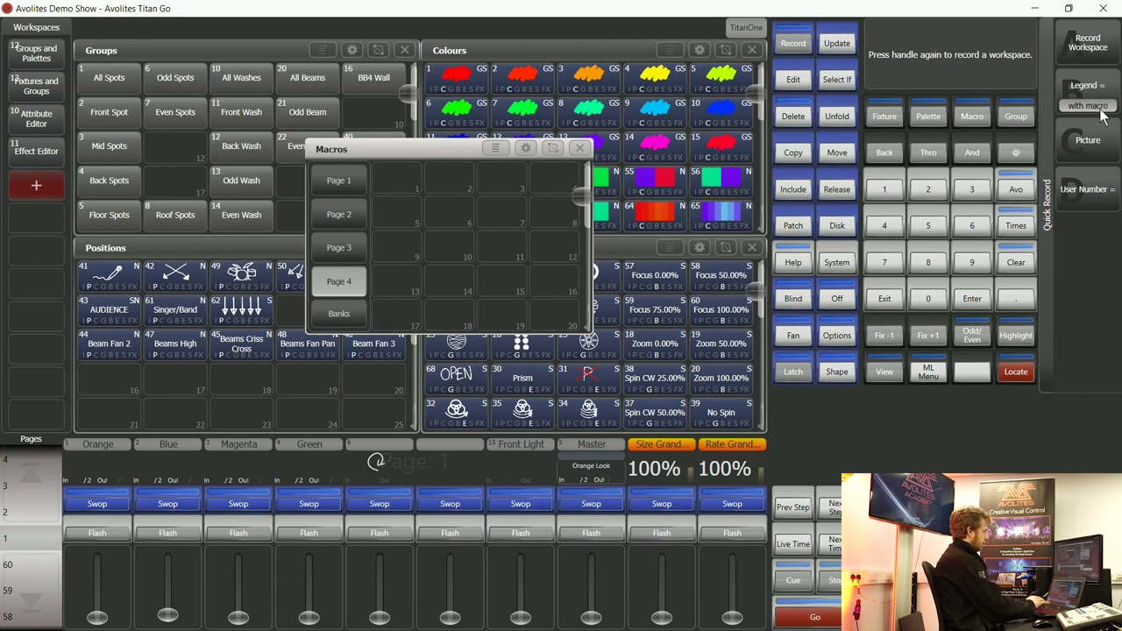
click(1101, 54)
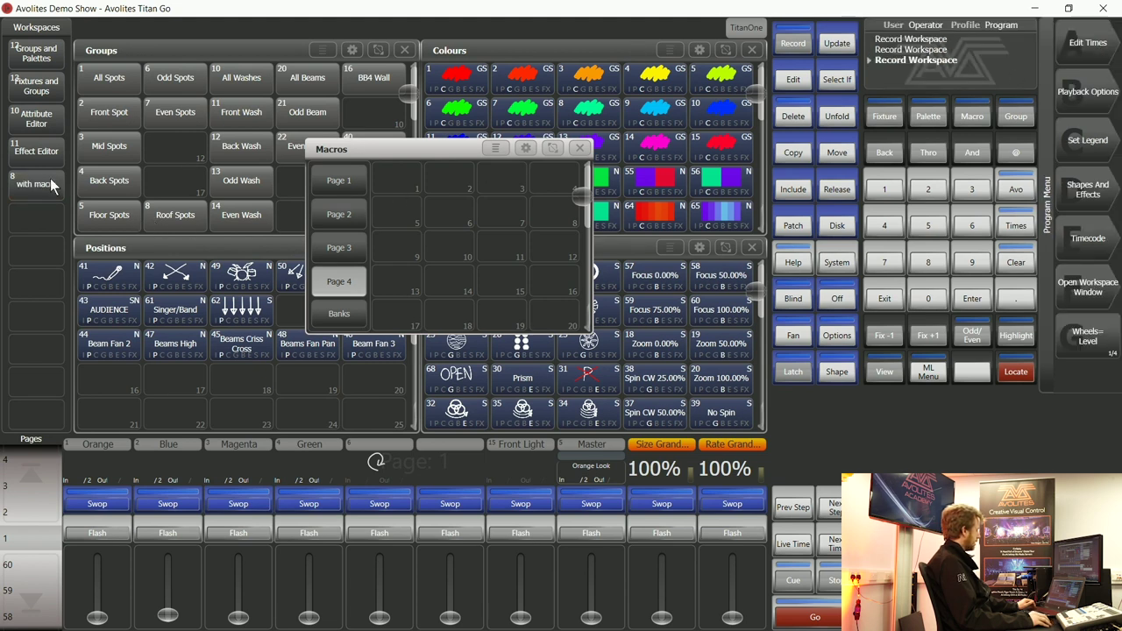
click(49, 54)
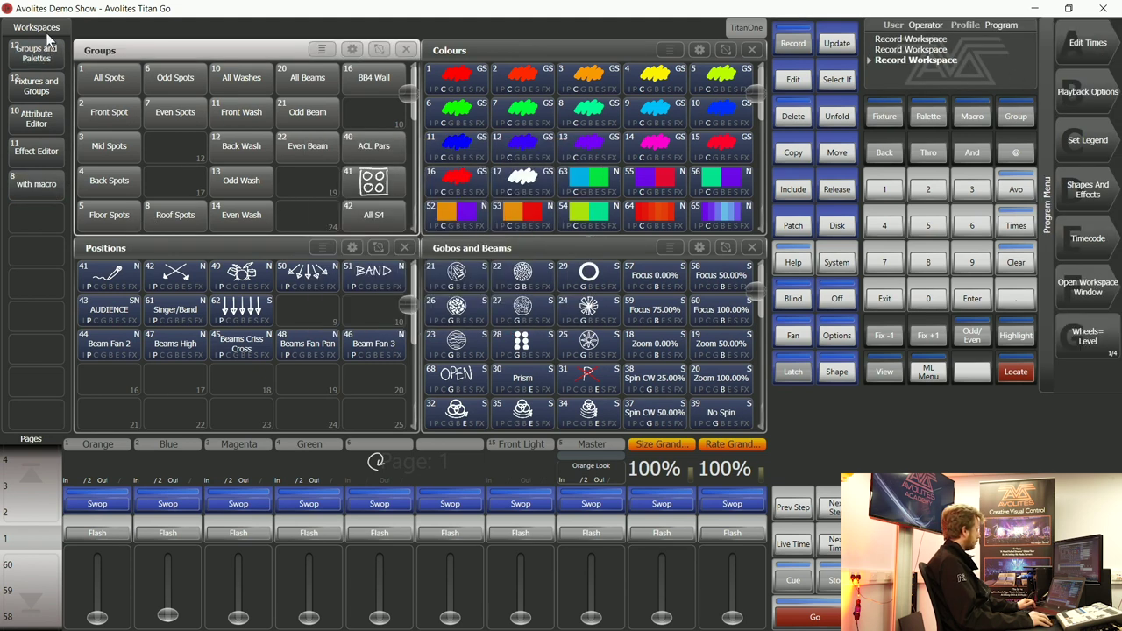
click(55, 184)
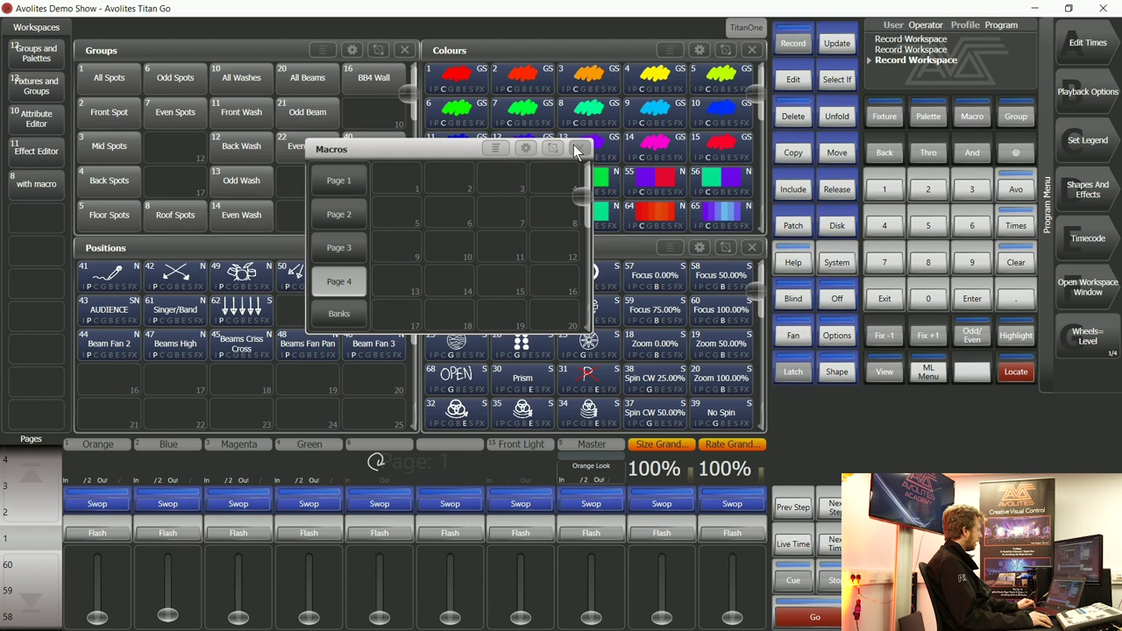
Set the Macros window's button size to Super Size in its appearance settings.
click(527, 150)
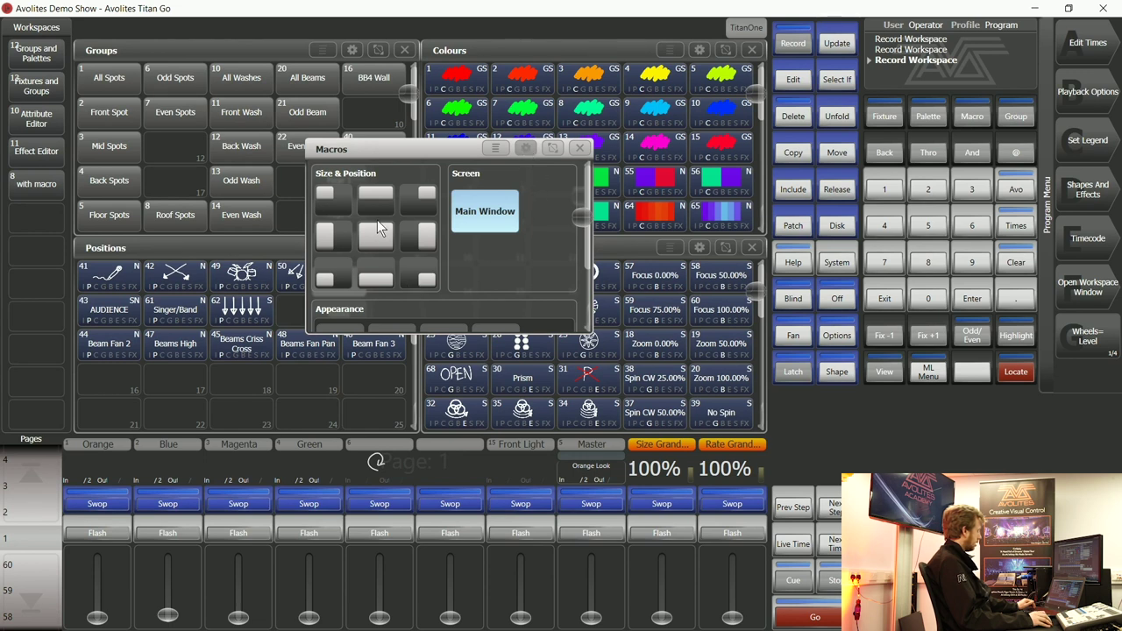
scroll(377, 222, down, 2)
scroll(377, 222, up, 2)
scroll(405, 234, down, 2)
click(353, 270)
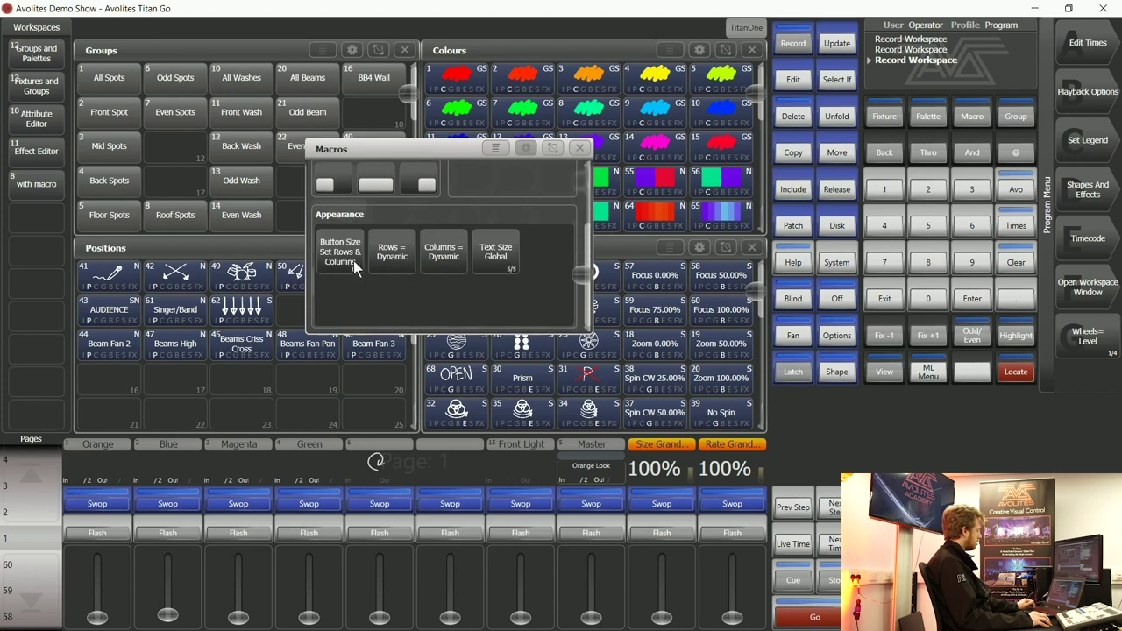
click(356, 265)
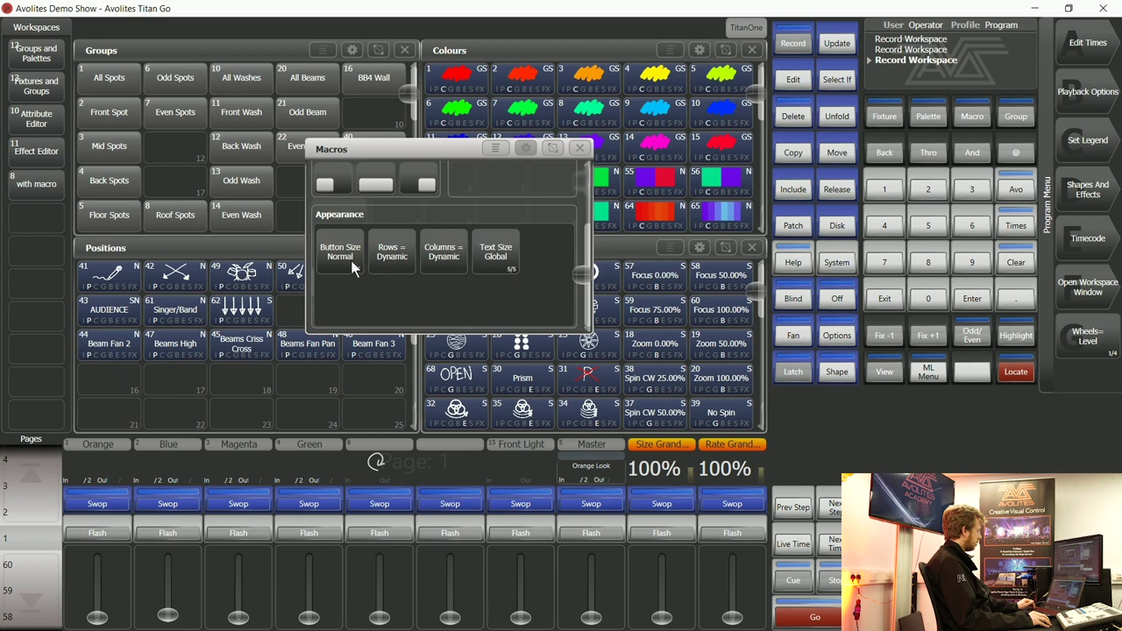
click(356, 268)
click(356, 266)
click(522, 154)
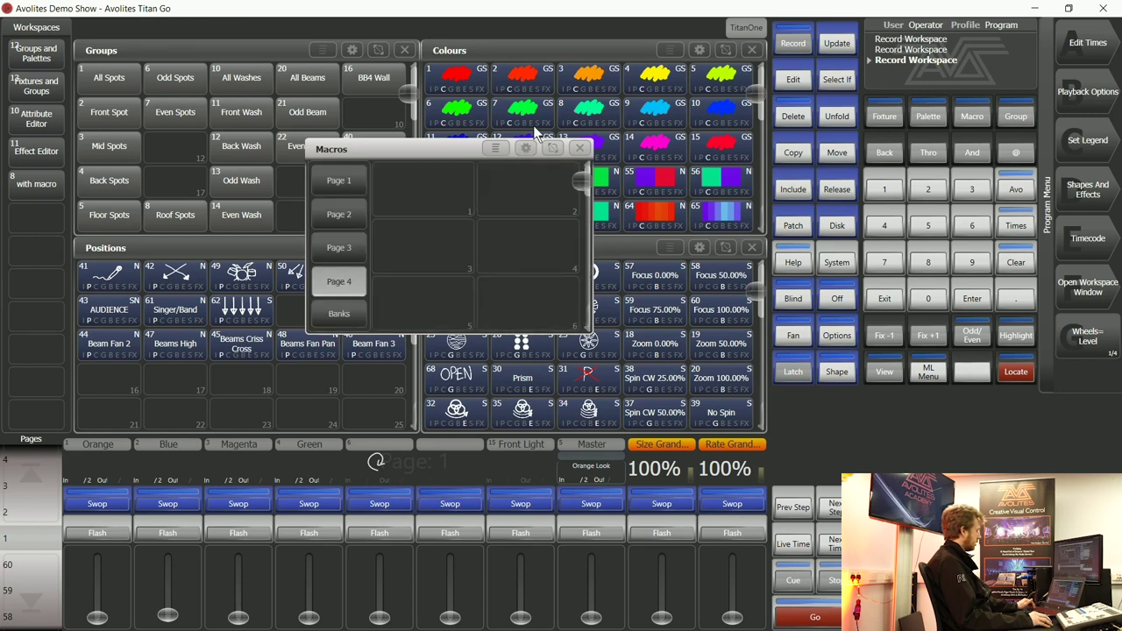
click(530, 152)
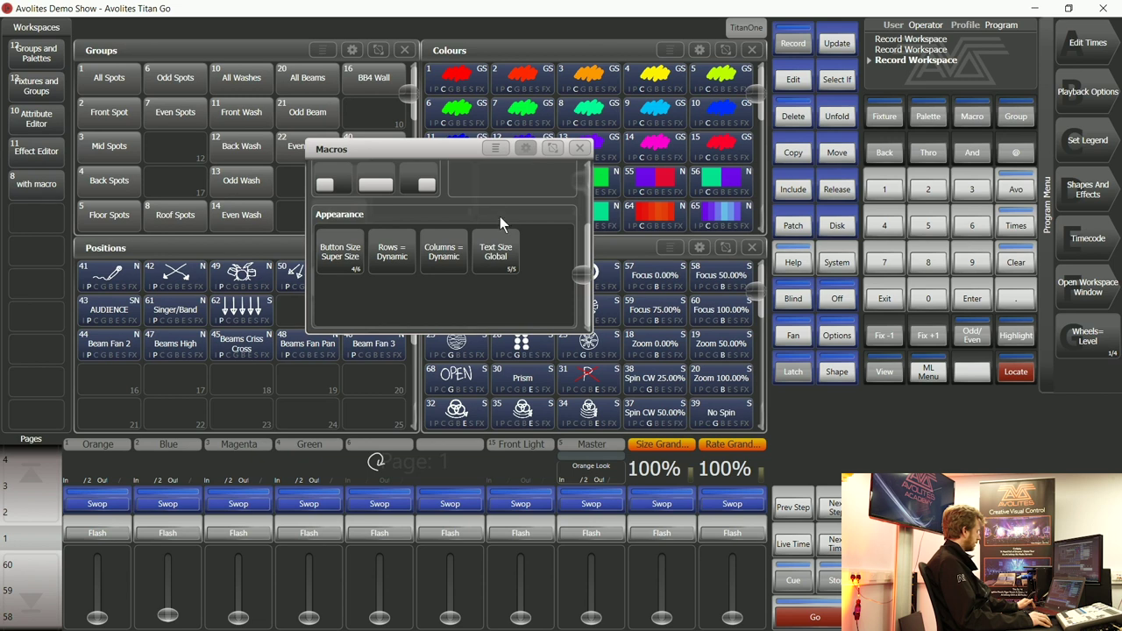
click(524, 151)
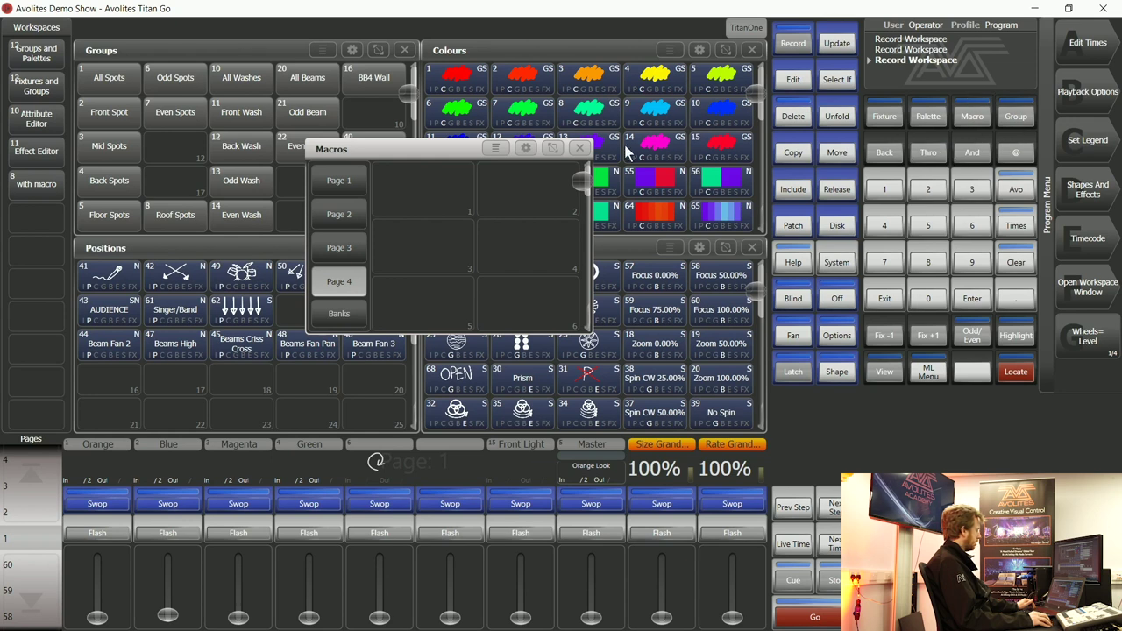
Hide the page buttons in the Macros window and close the window.
click(500, 149)
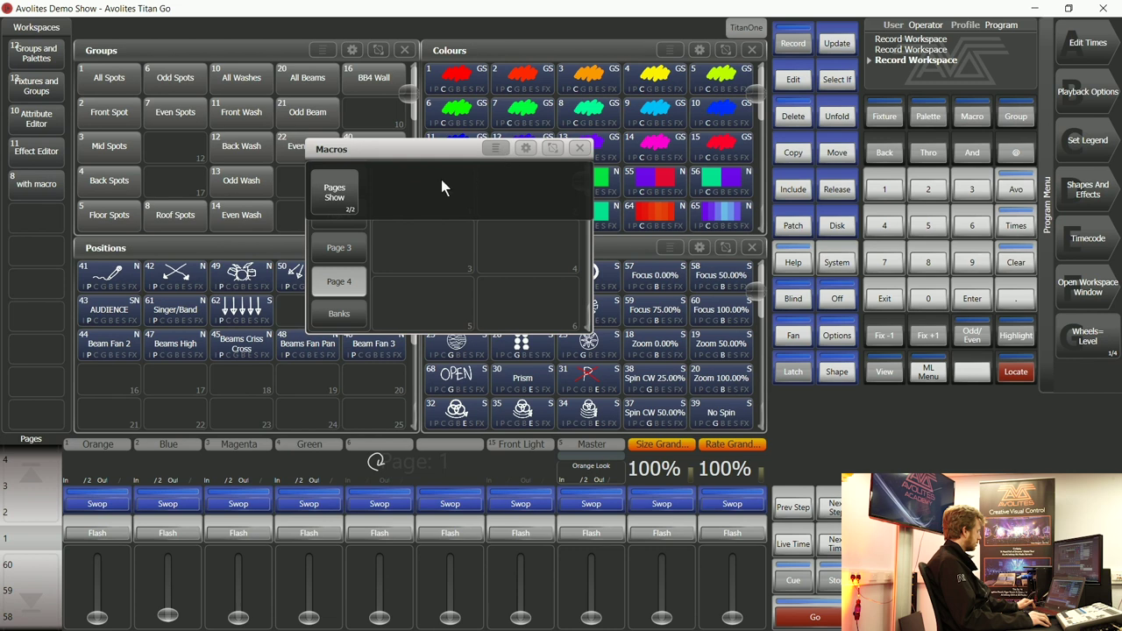
click(344, 199)
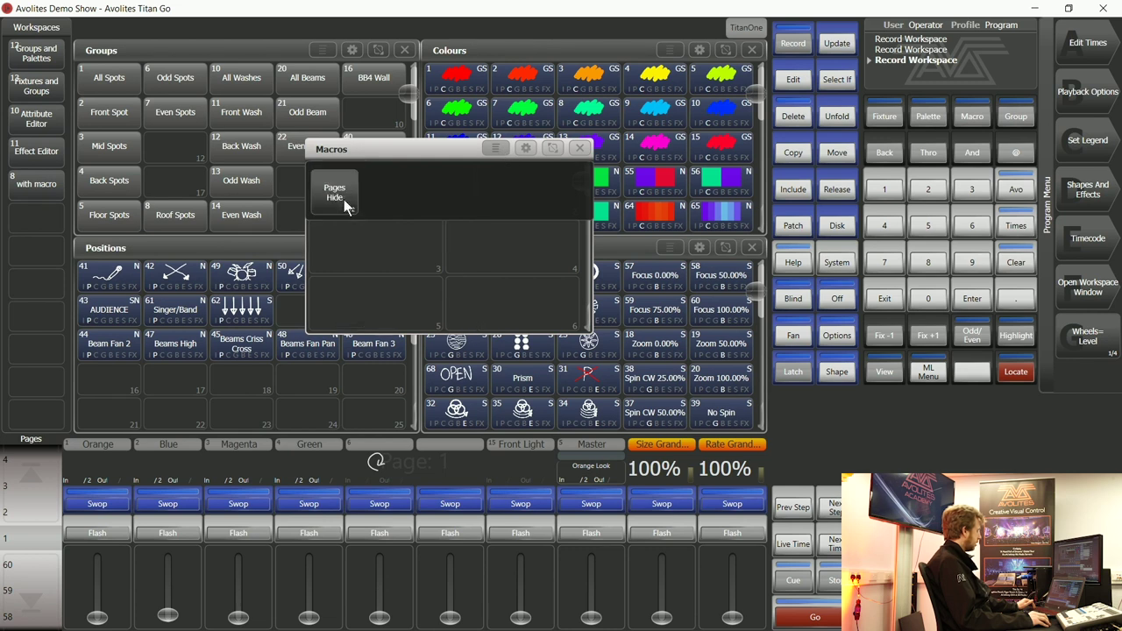
click(498, 148)
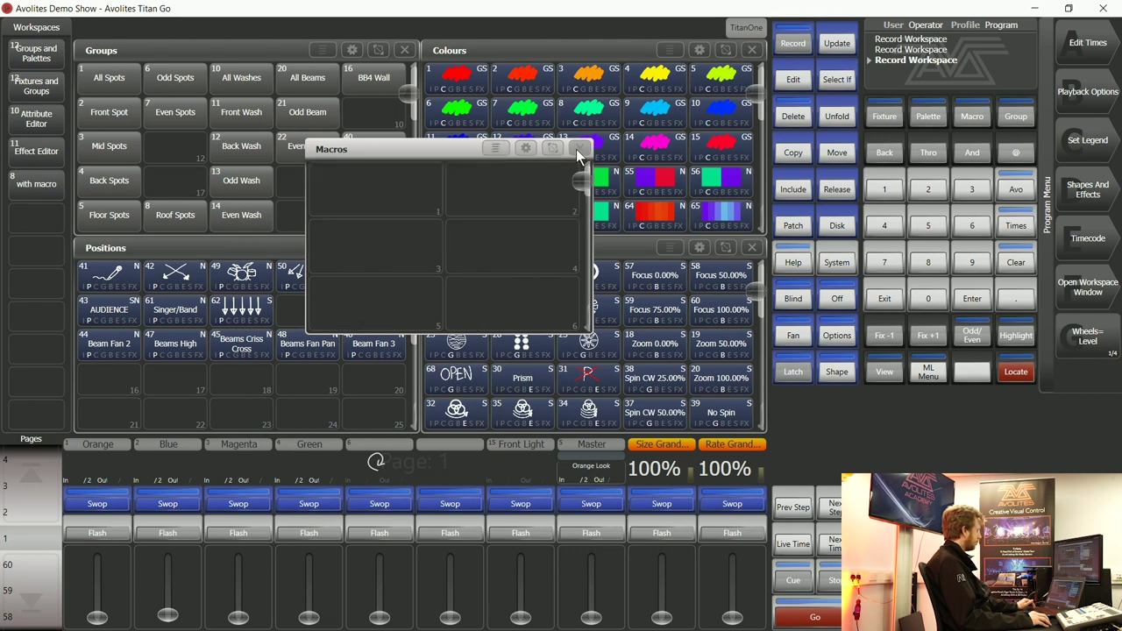
click(579, 151)
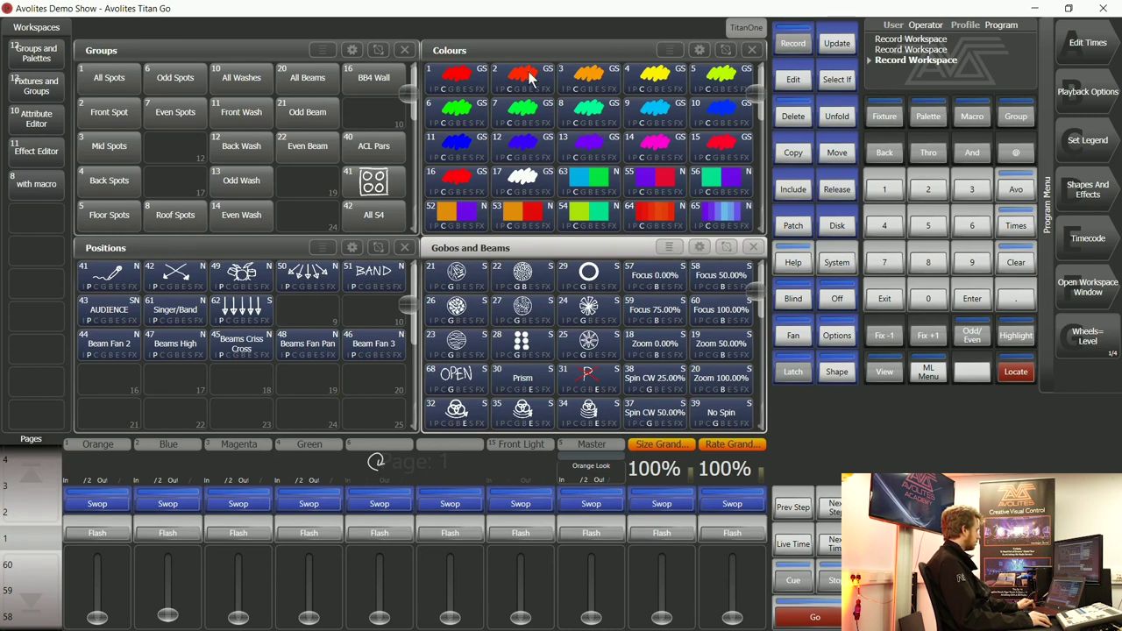
Show the page buttons in the Colours window.
click(670, 51)
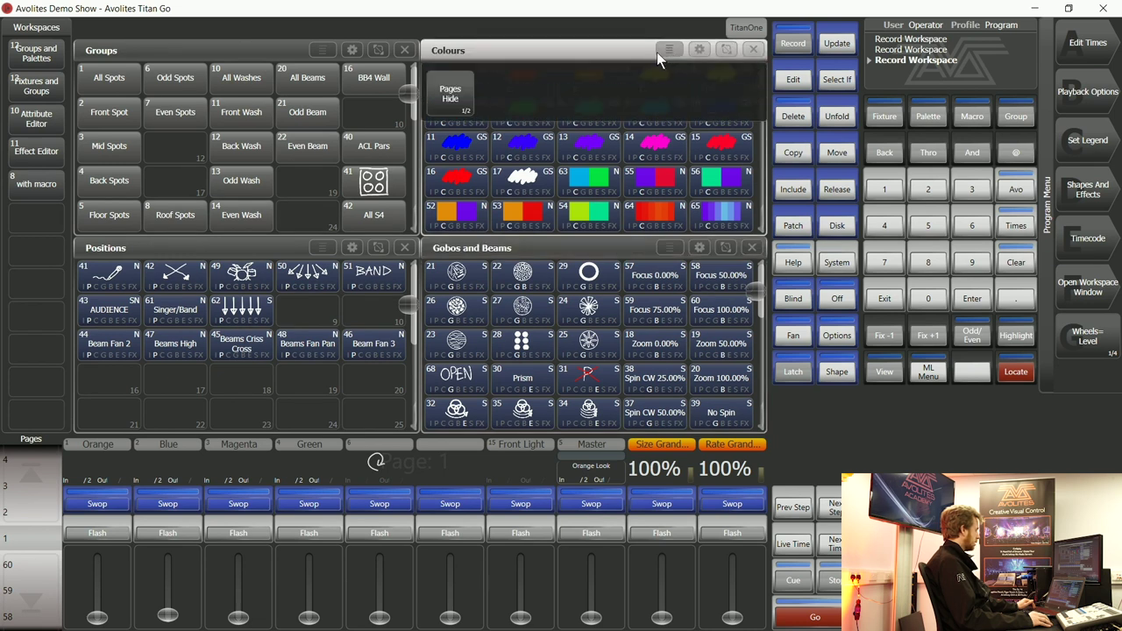
click(461, 97)
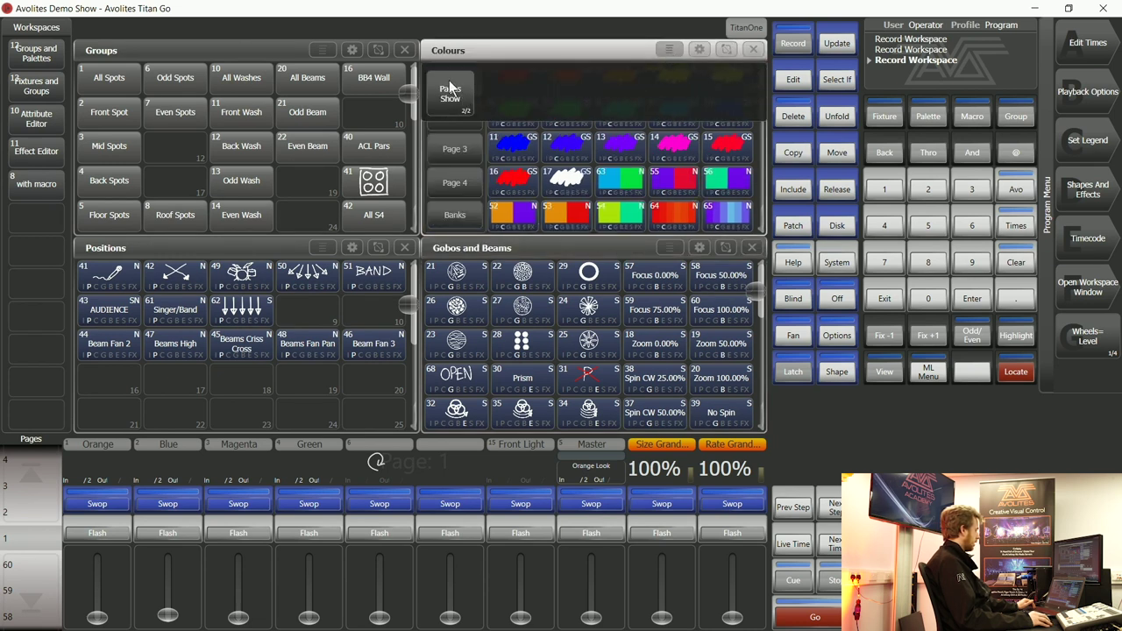
click(670, 52)
Move the five palettes in the fourth row of Colours page 1 to the second row of page 2, and check both pages.
click(837, 153)
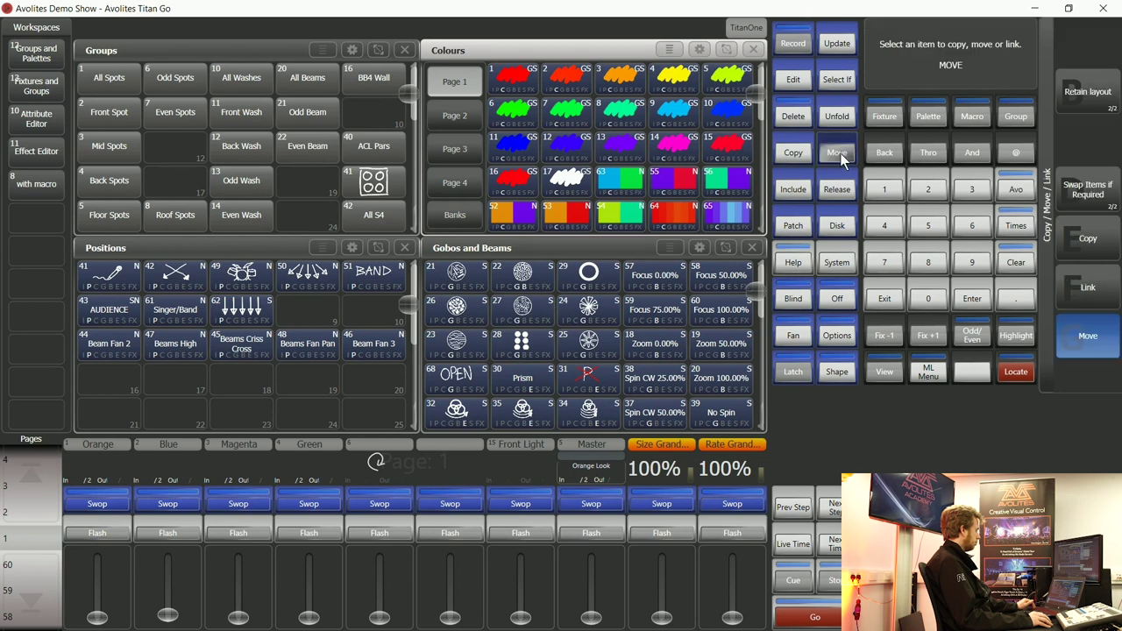
drag(532, 174, 570, 180)
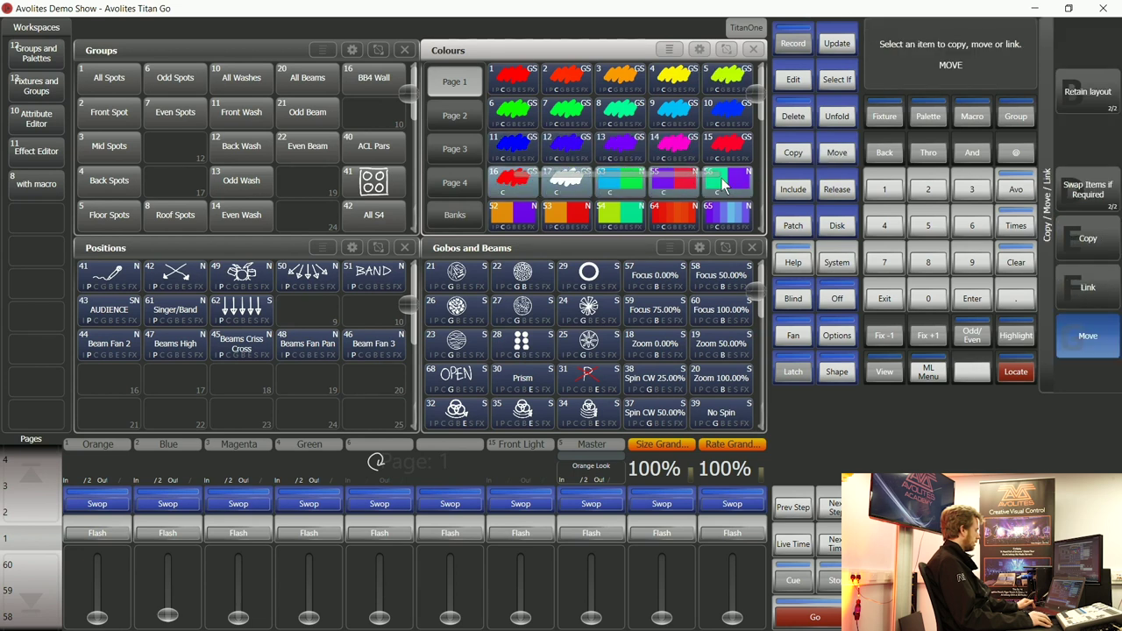
click(475, 115)
click(516, 114)
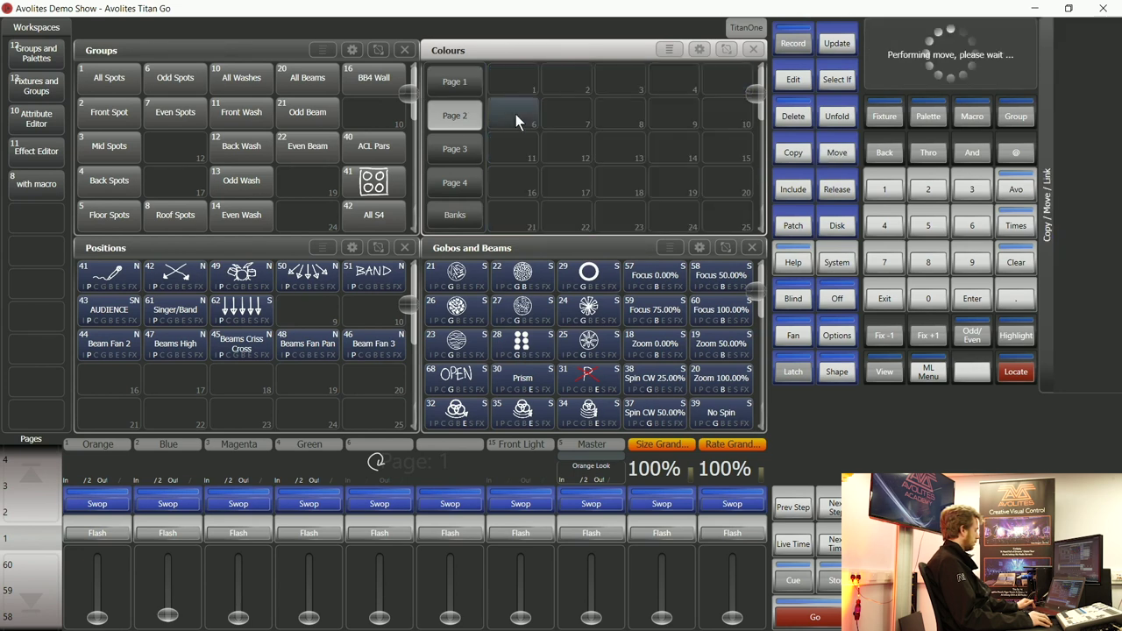
click(460, 82)
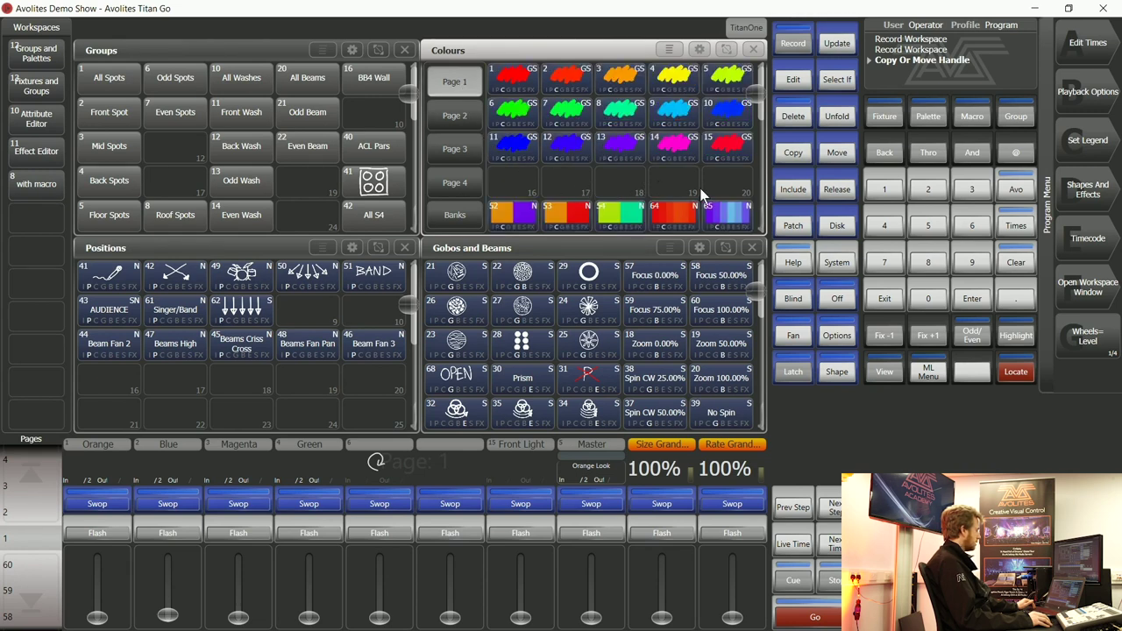
click(456, 115)
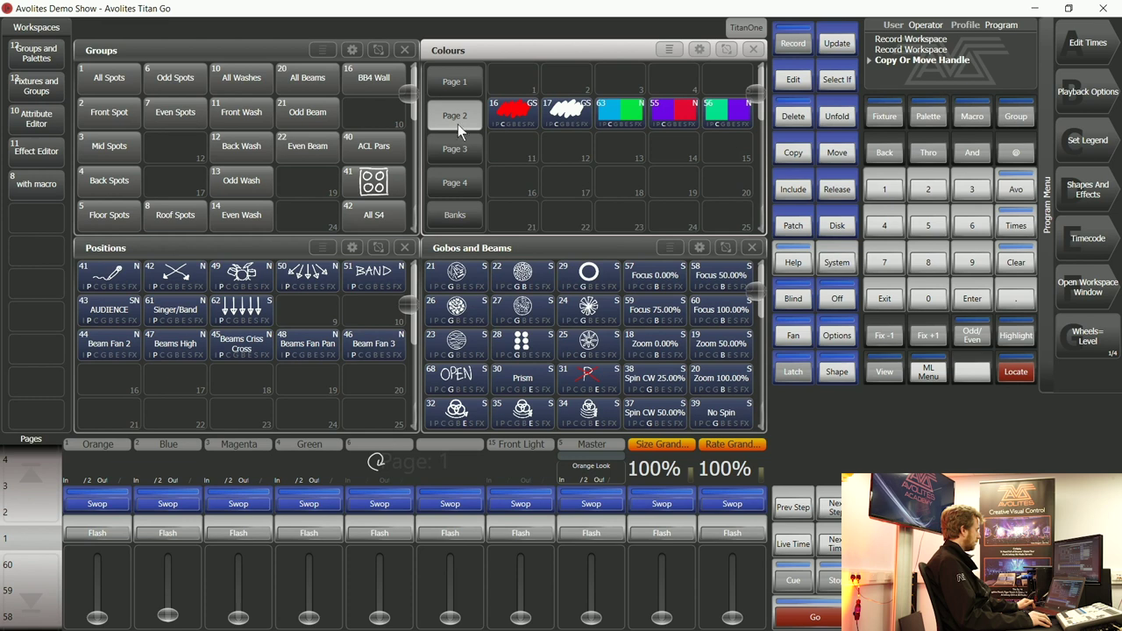
click(471, 84)
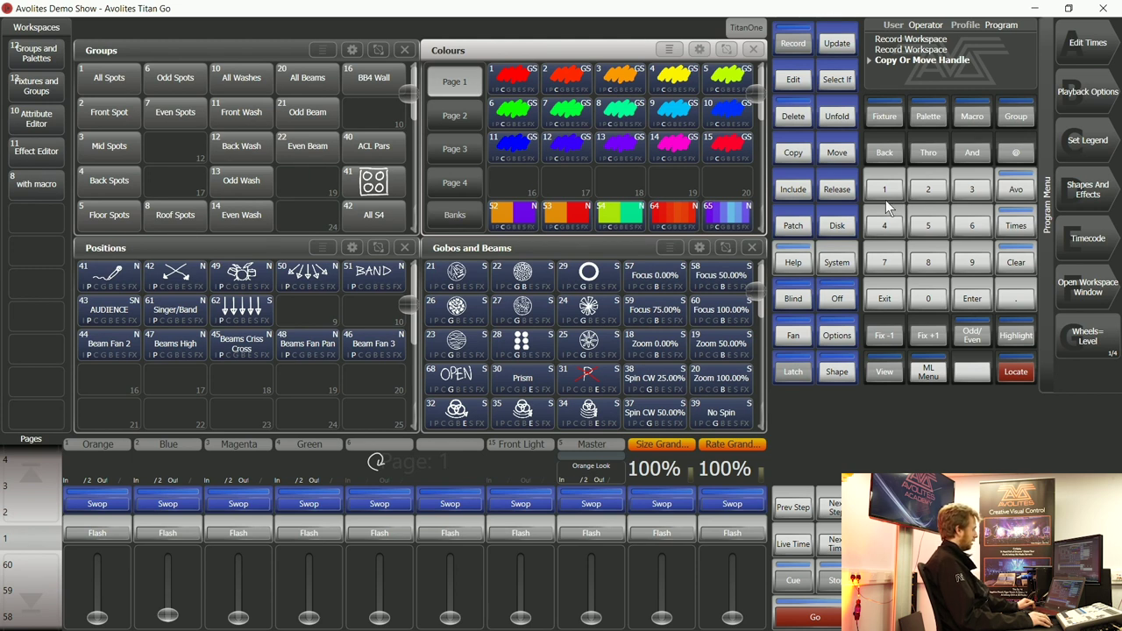
Clear the programmer and delete the "with macro" workspace.
click(1017, 263)
click(884, 299)
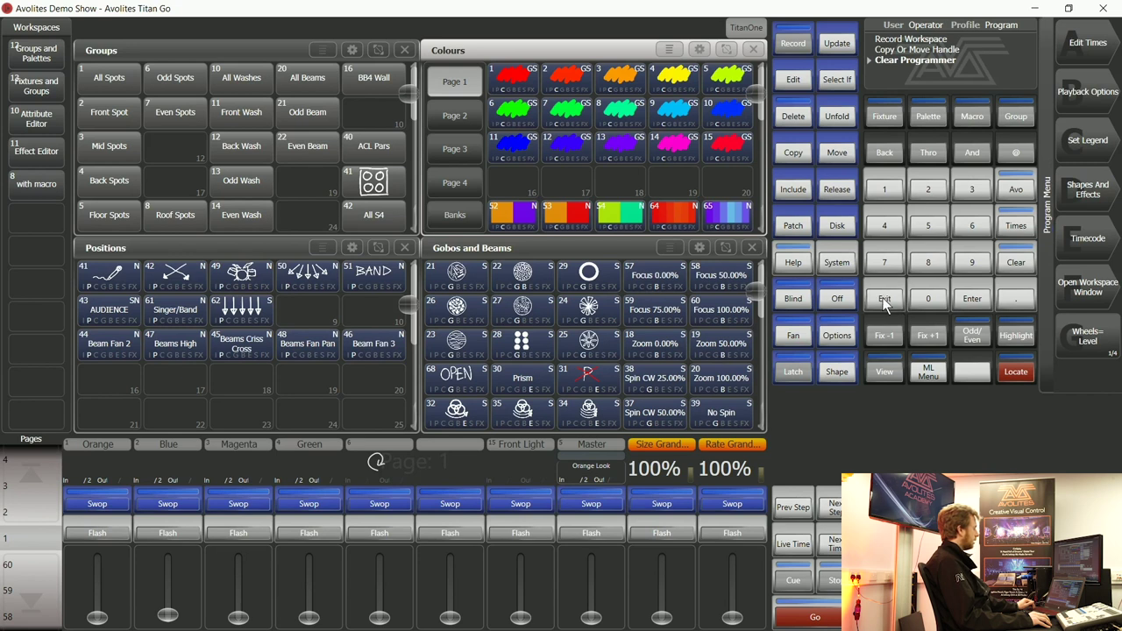
click(889, 373)
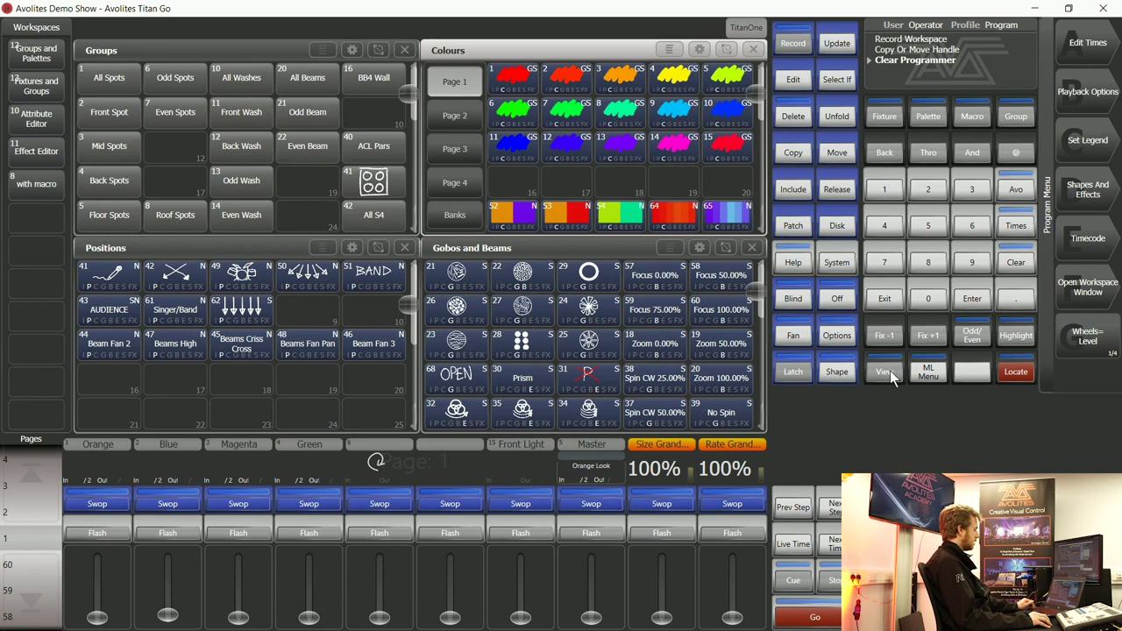
click(796, 118)
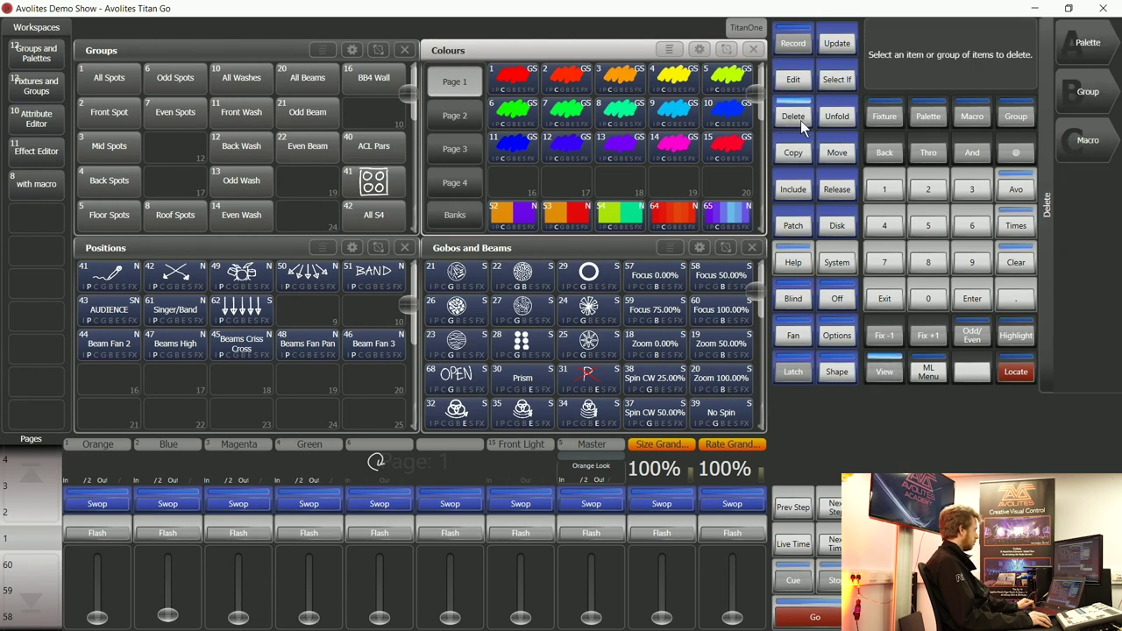
click(54, 188)
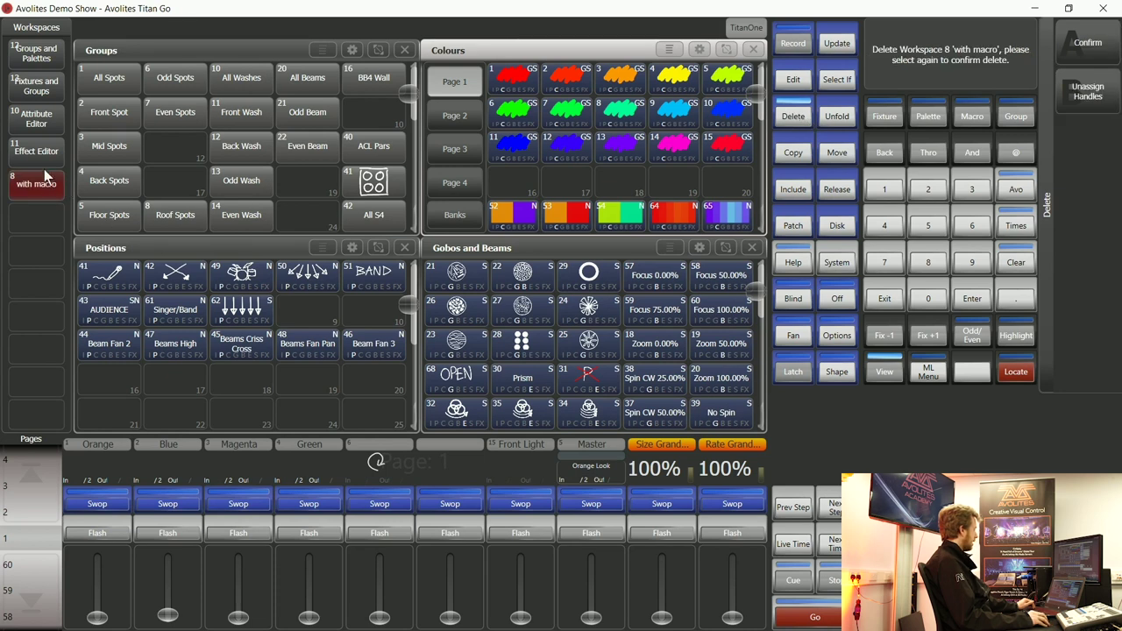
click(1112, 42)
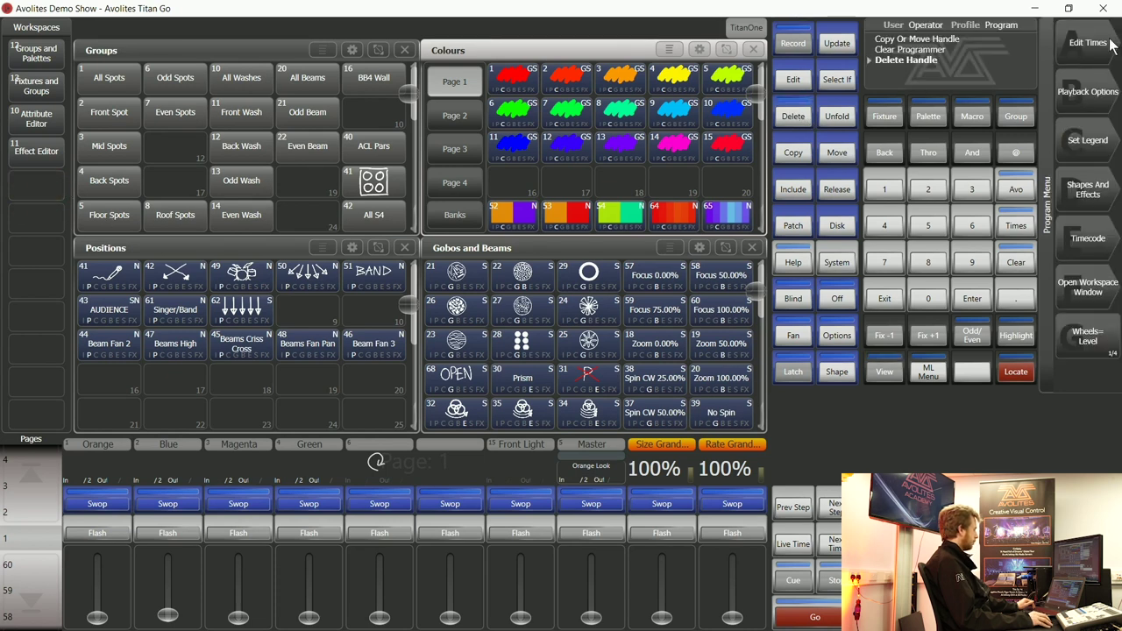
Recall the Effect Editor workspace by its view number 11, and close the Effect Editor window.
click(884, 372)
double_click(883, 188)
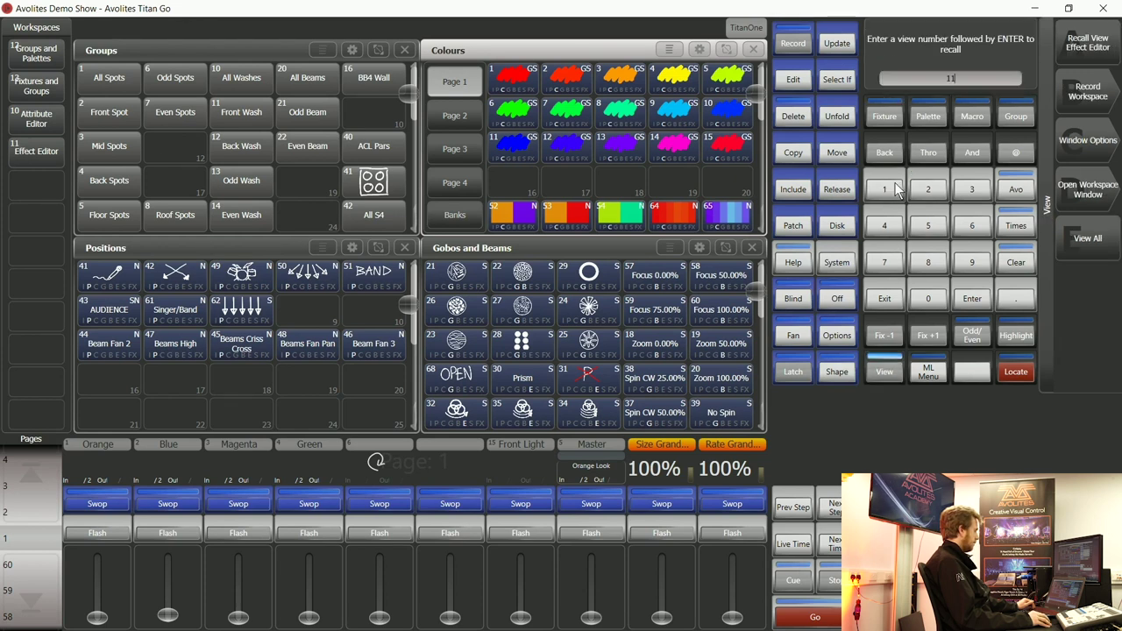
click(972, 300)
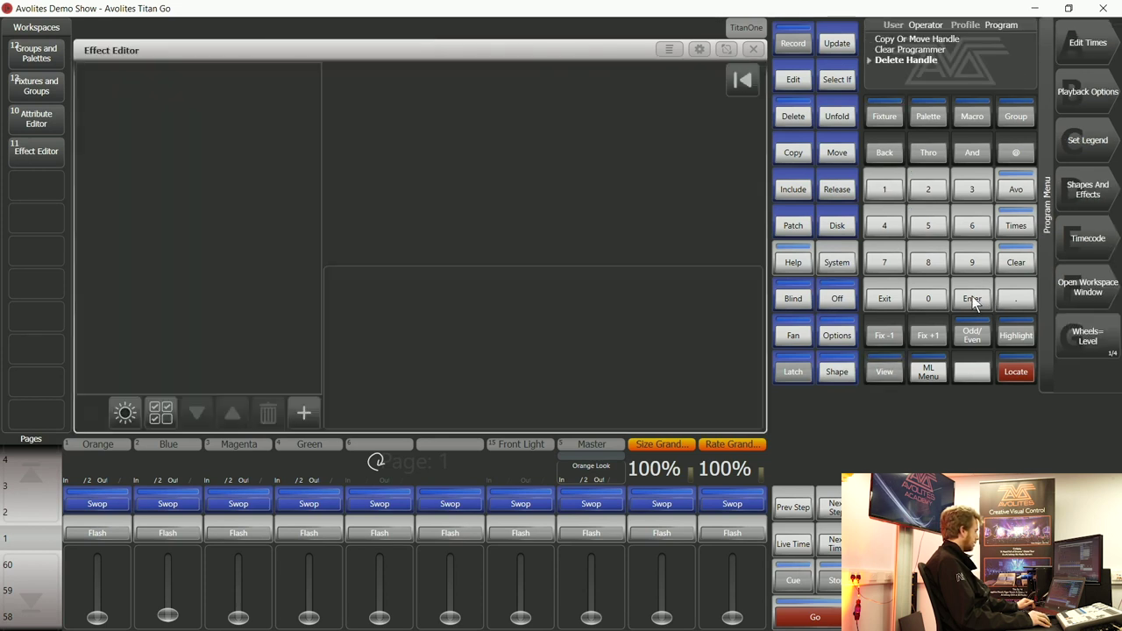
click(752, 50)
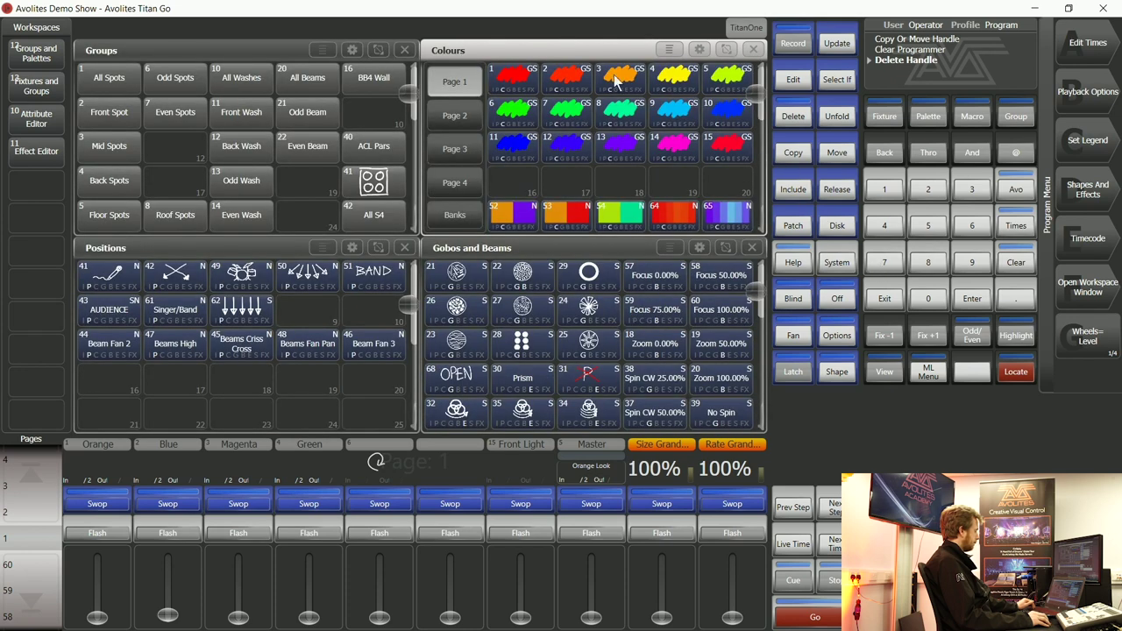
Hide the page buttons in the Colours window.
click(670, 50)
click(460, 99)
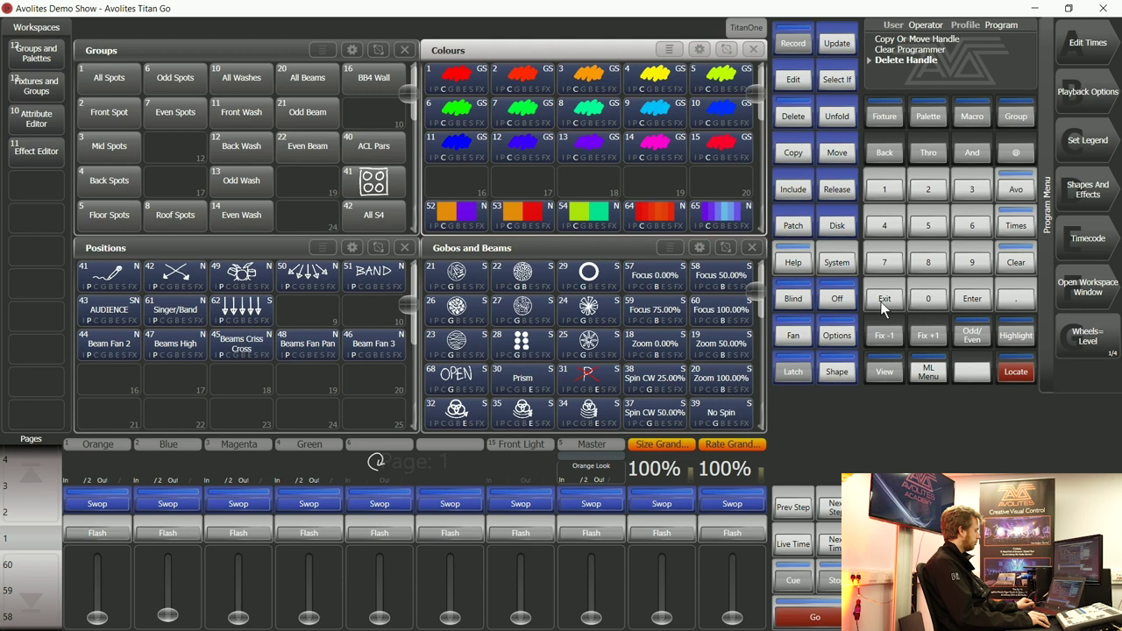
Filter the list of workspace windows that can be opened by "mac", clear the filter, and browse the full list without opening any.
click(1074, 294)
text(mac)
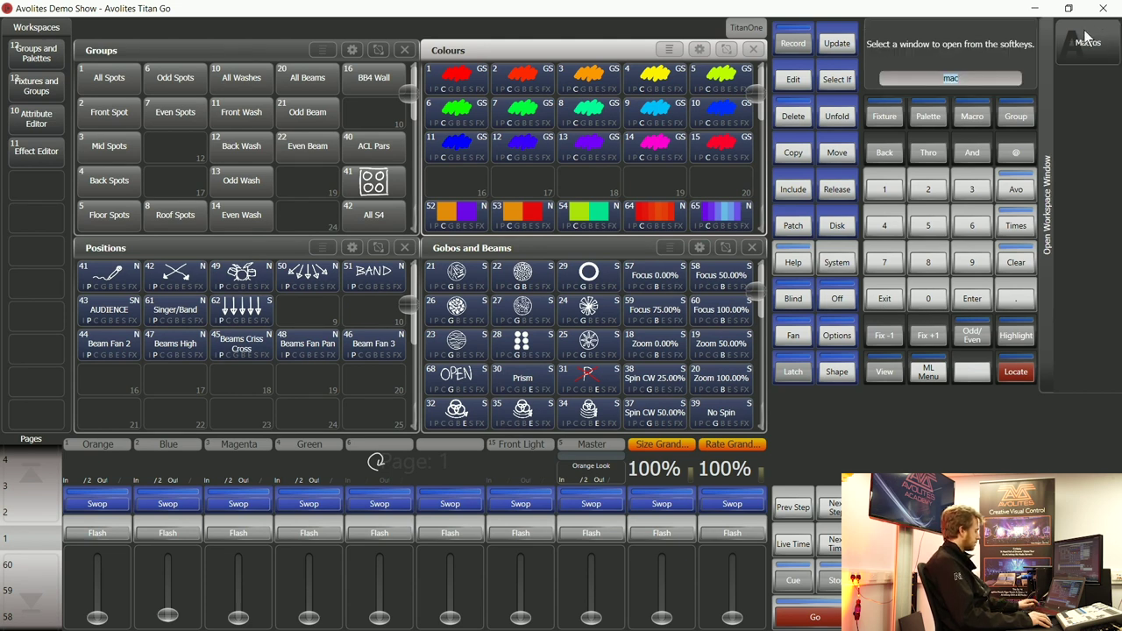
key(BackSpace)
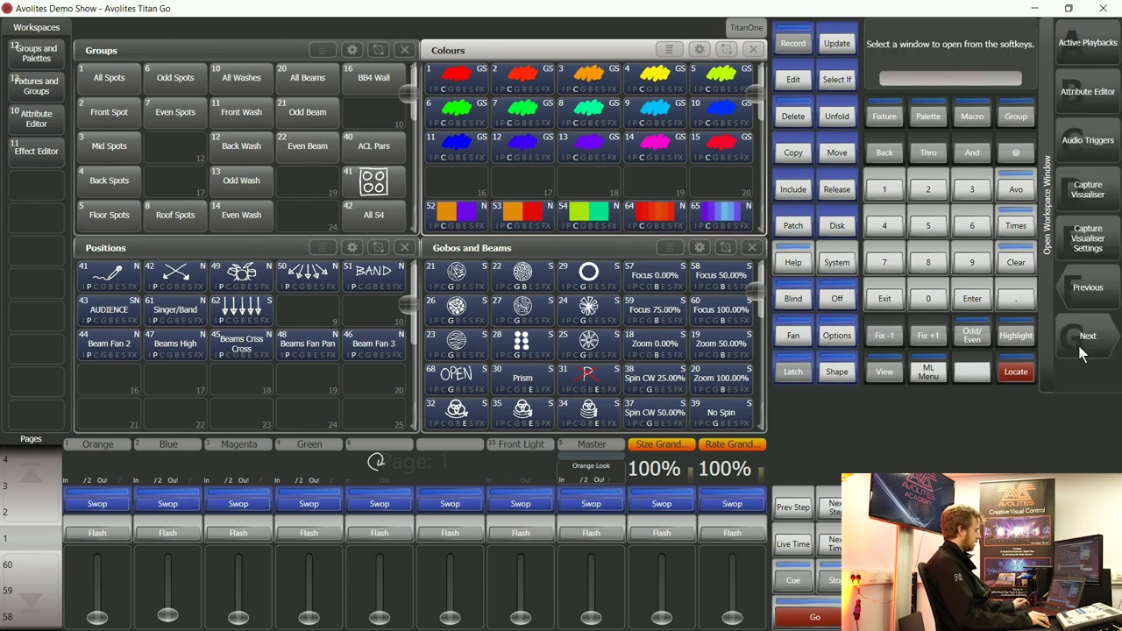
click(1084, 344)
click(1087, 340)
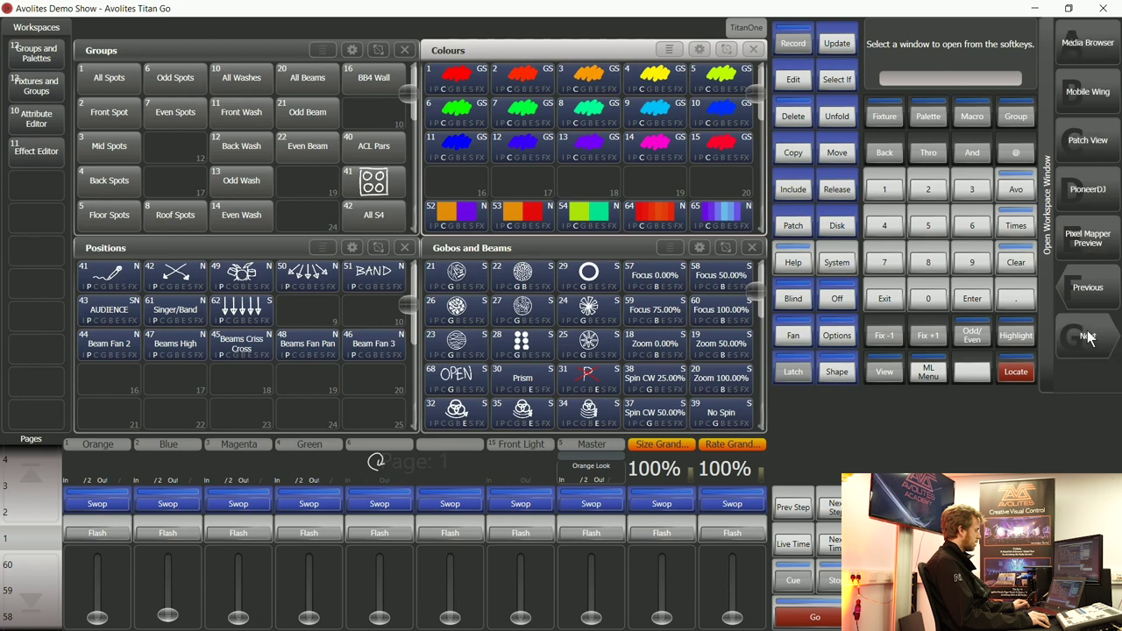
click(888, 299)
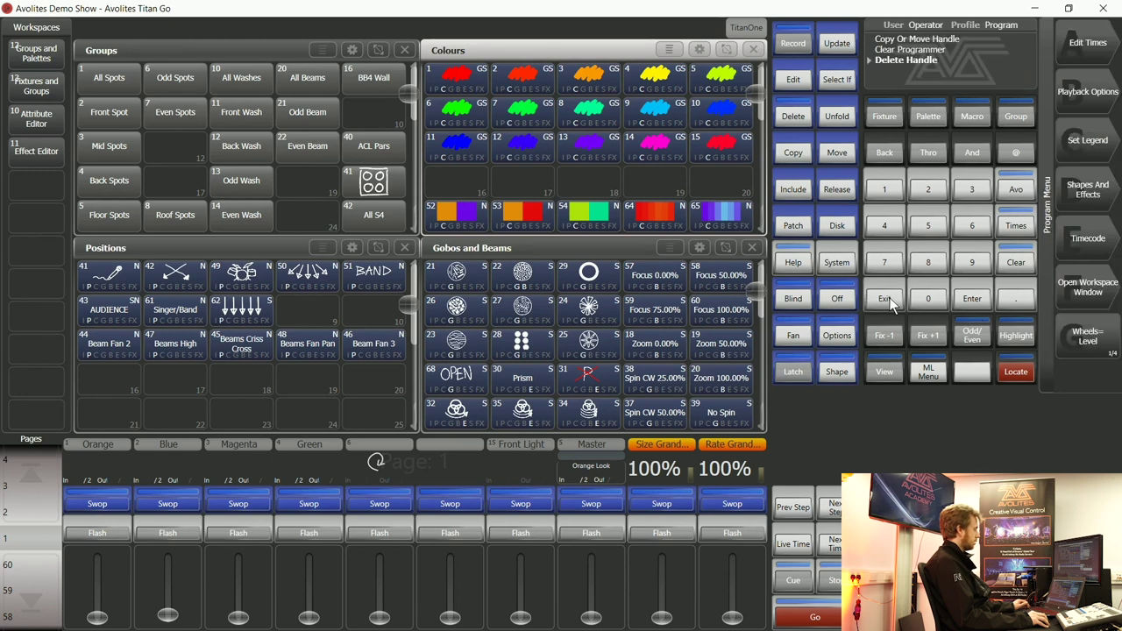